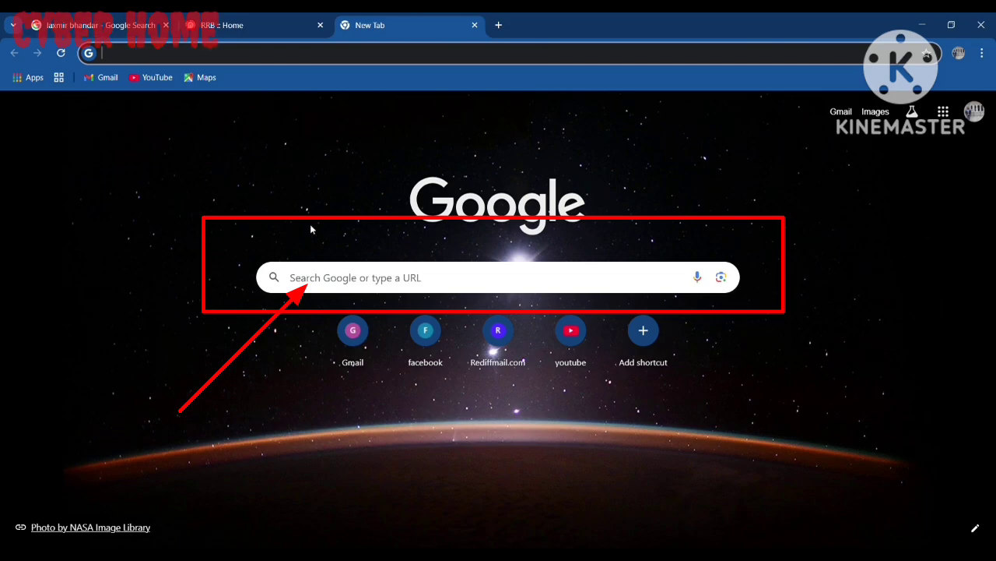
Step: Search Google for 'rrb apply'
left_click(323, 285)
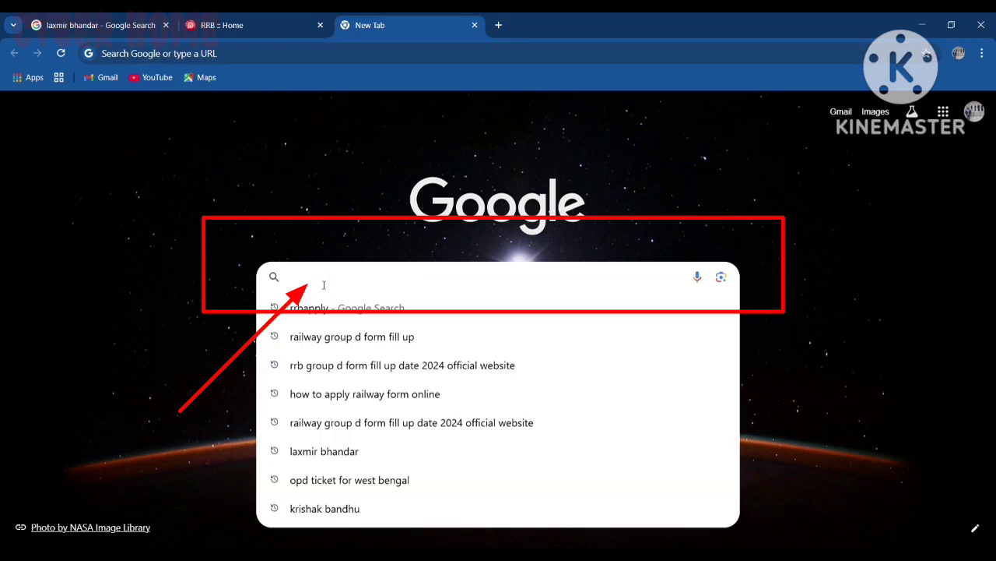
type("rrr")
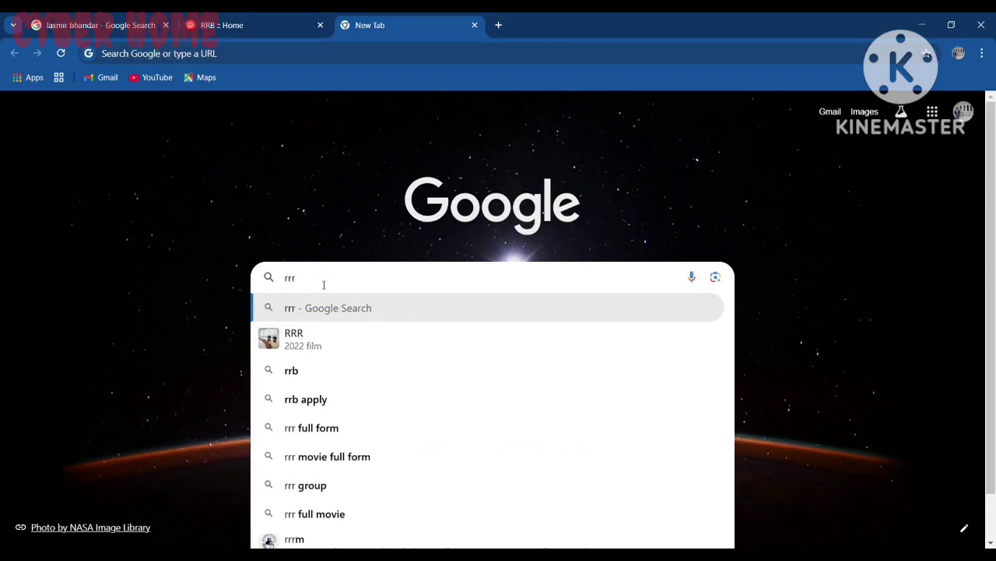
key("BackSpace")
type("b a")
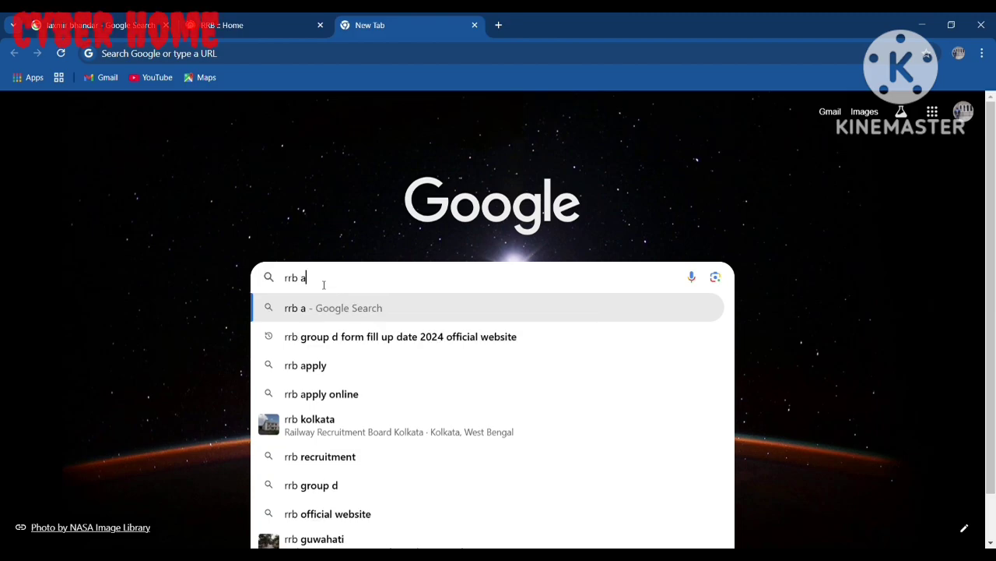
type("pply")
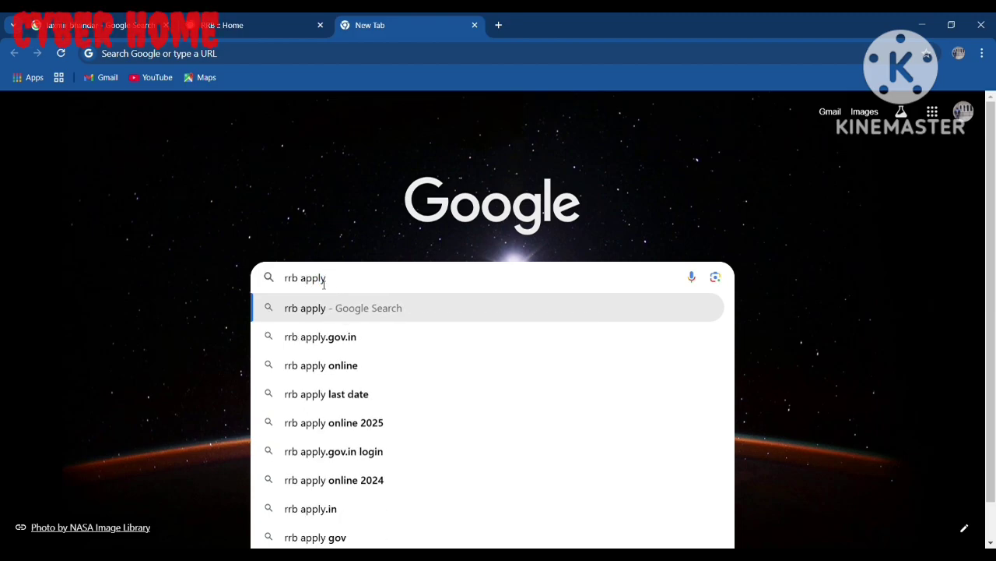
key("Return")
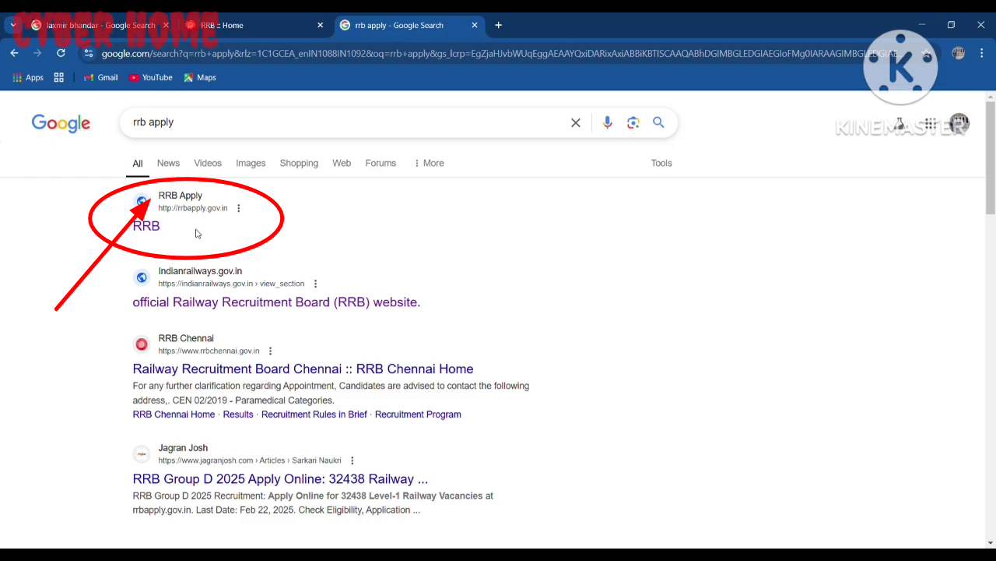
Step: Open rrbapply.gov.in from the results and choose Apply > Create An Account
left_click(146, 227)
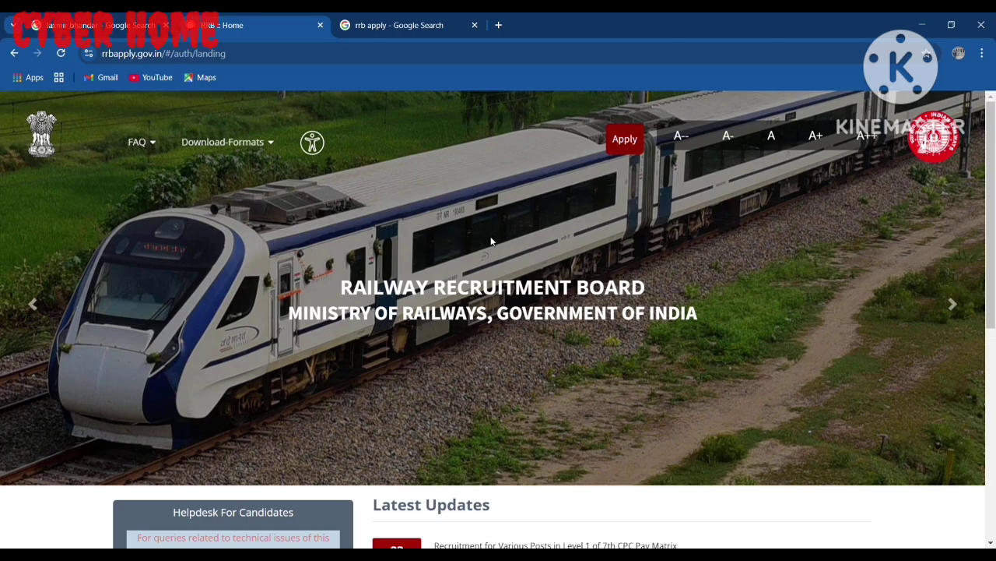
left_click(624, 139)
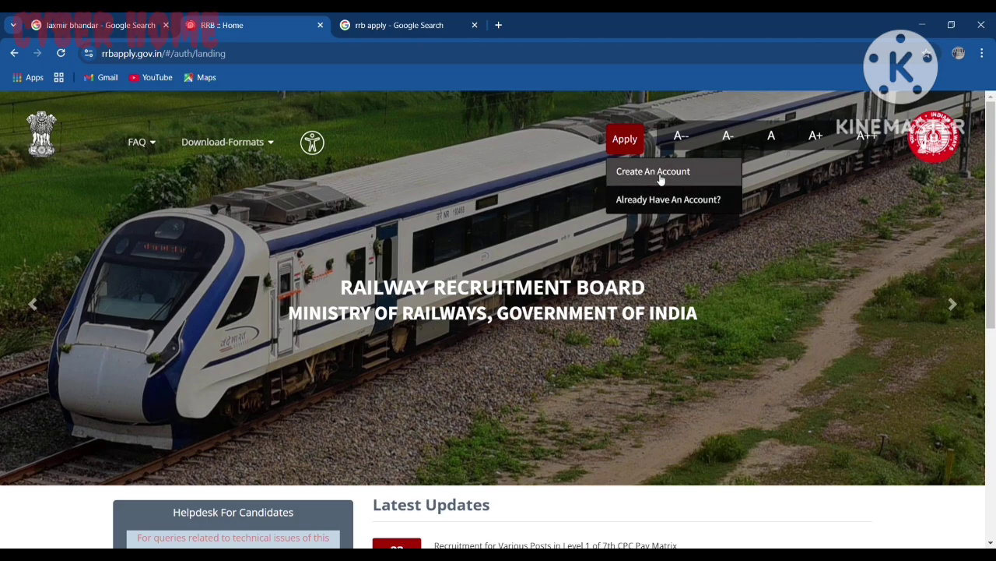
left_click(659, 178)
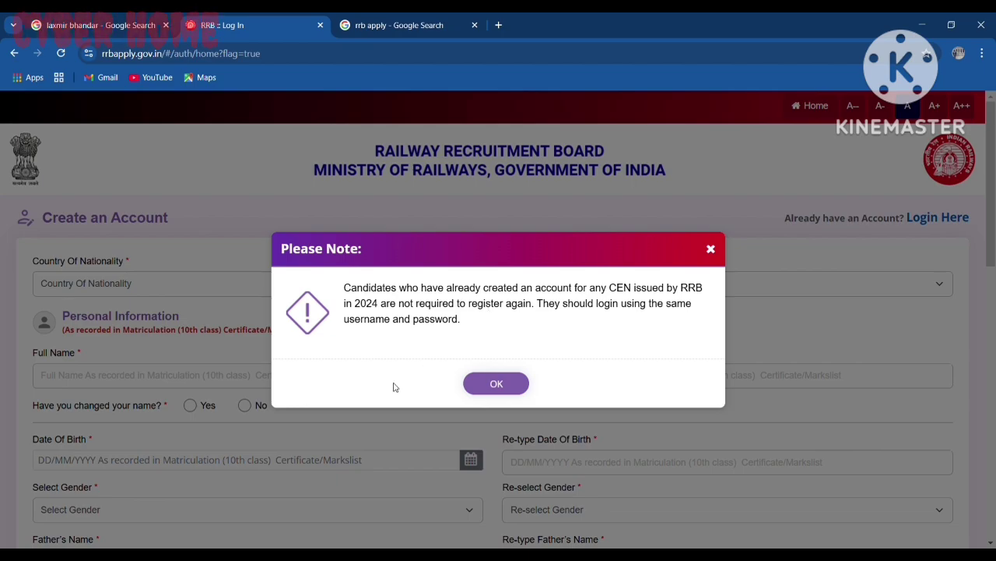
Step: Dismiss the existing-accounts note and set Country Of Nationality to India
left_click(497, 384)
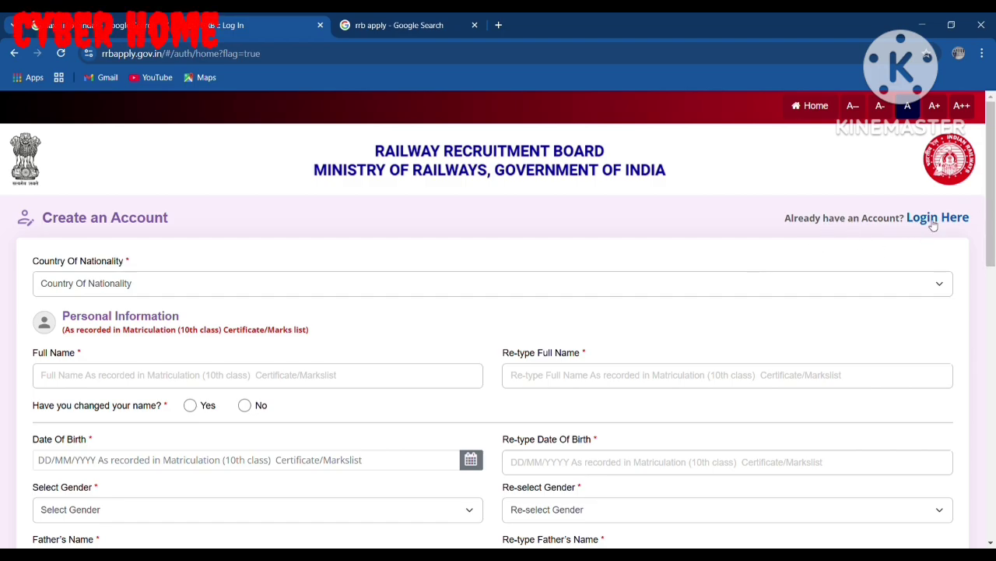
left_click(147, 289)
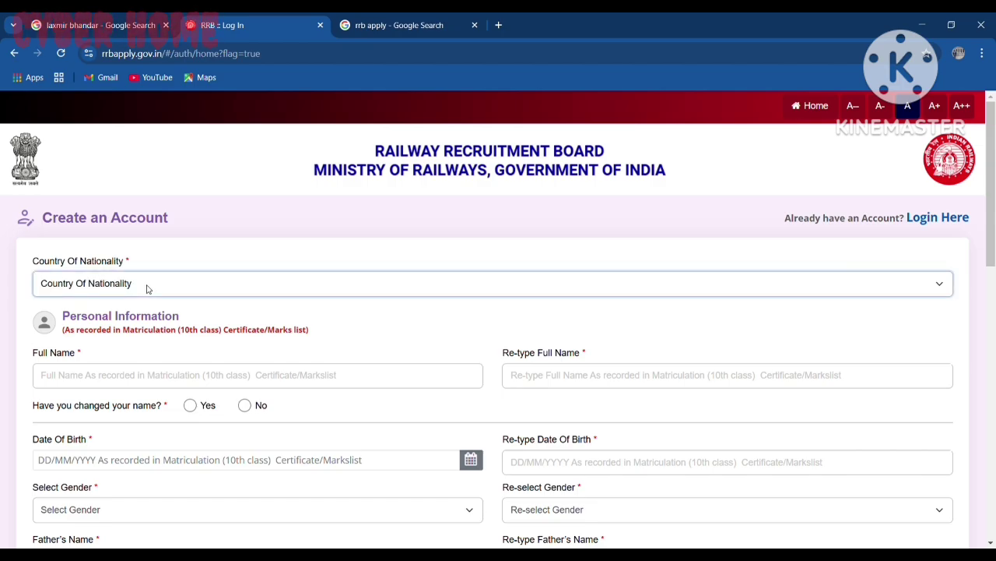
key("Down")
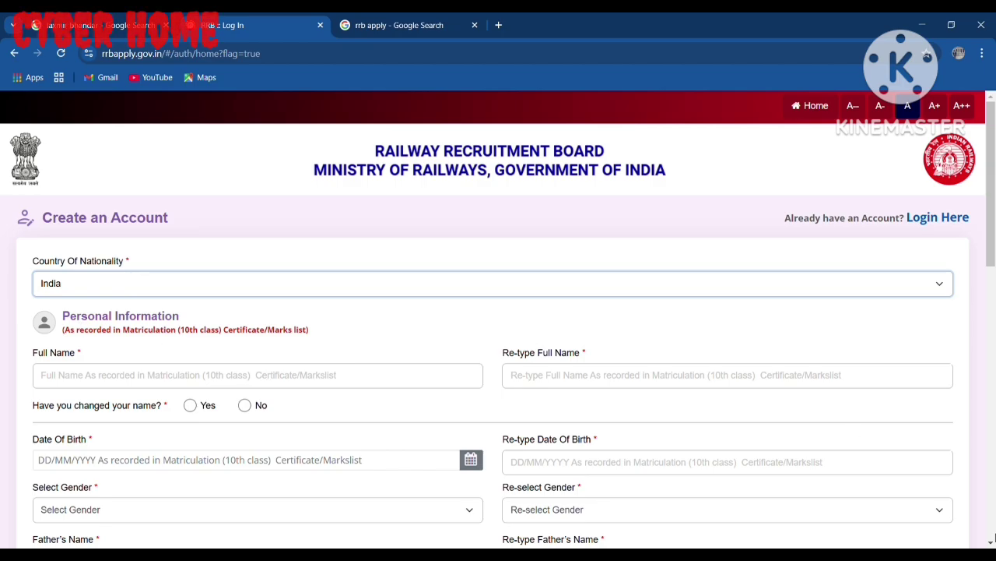
left_click(991, 541)
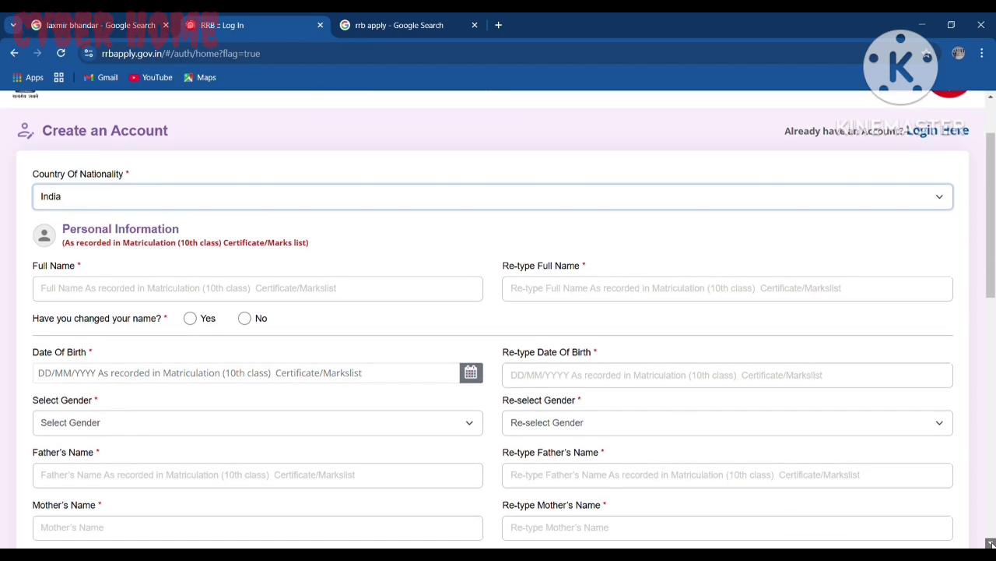
left_click(991, 541)
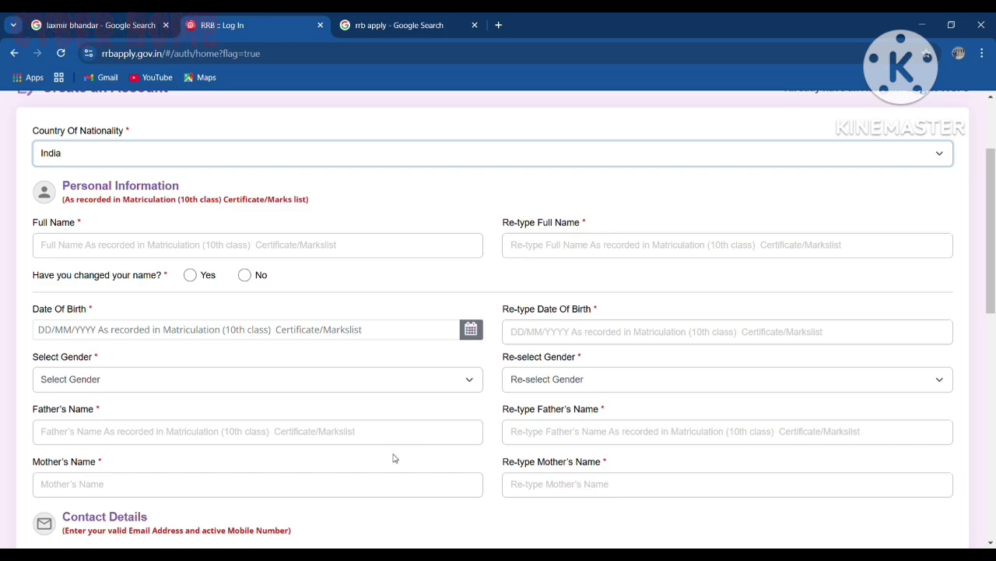
left_click(991, 544)
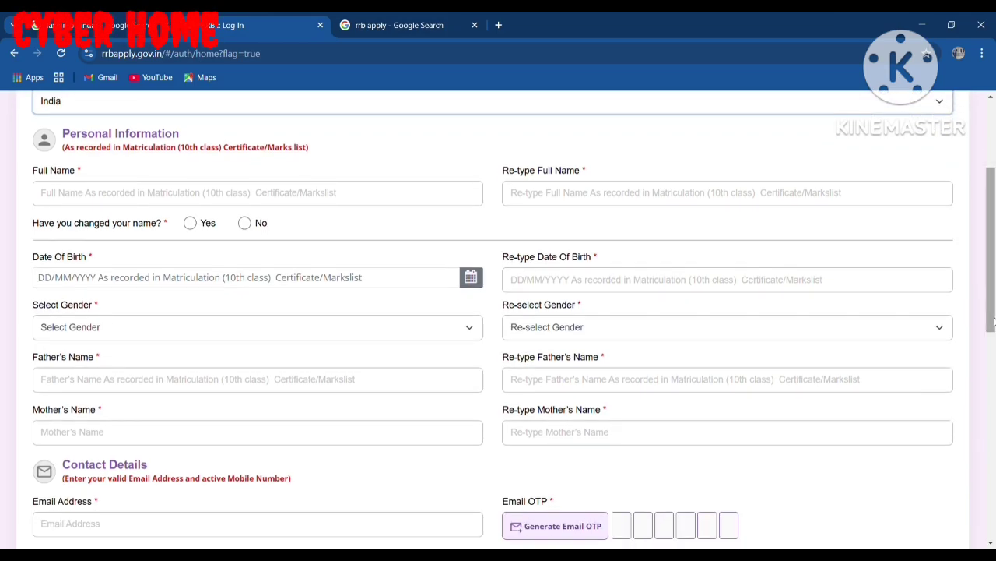
Step: Enter the candidate's full name in Full Name and Re-type Full Name
left_click(50, 191)
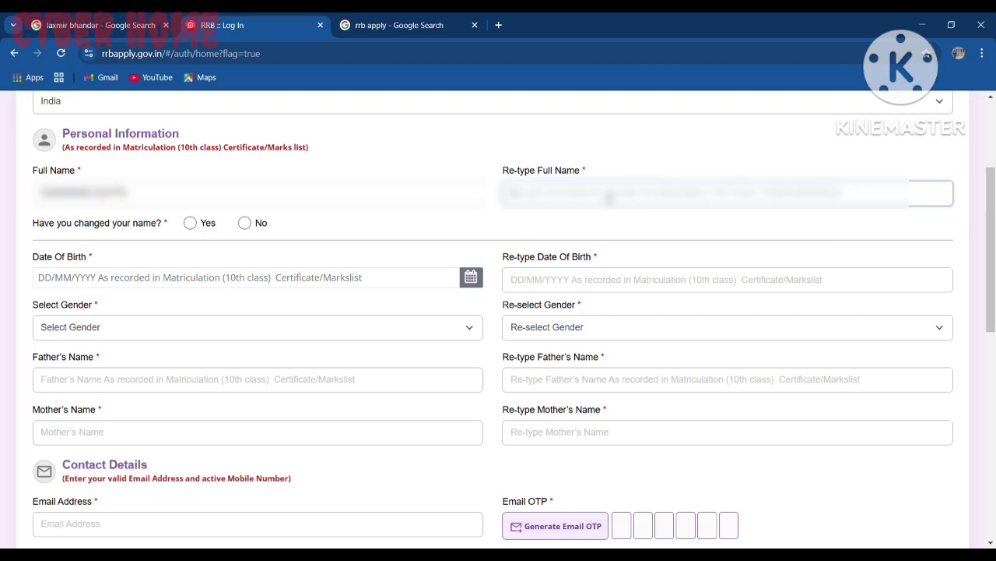
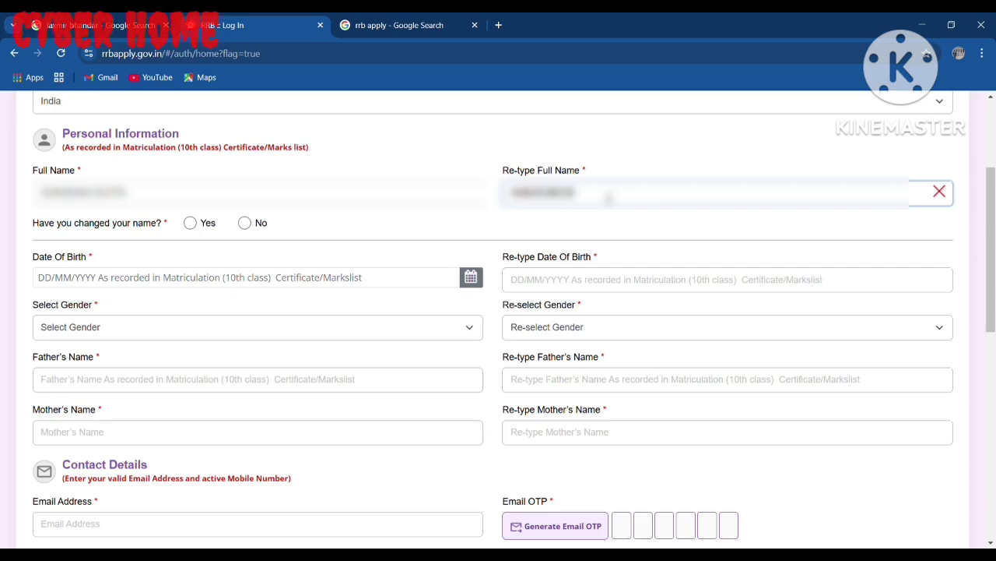
key("Tab")
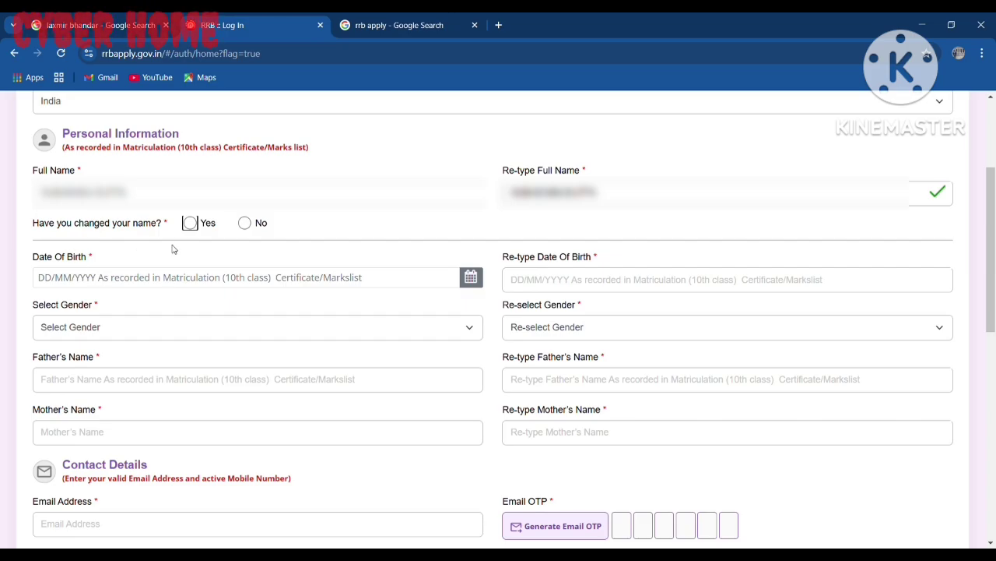
Step: Answer No to the name-change question and pick the birth date from the calendar
left_click(244, 223)
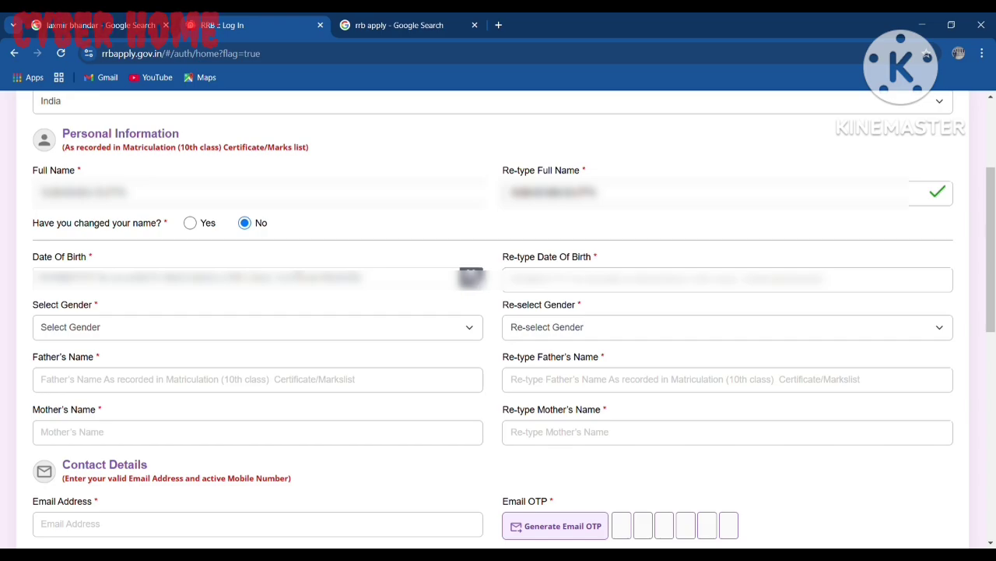
left_click(471, 278)
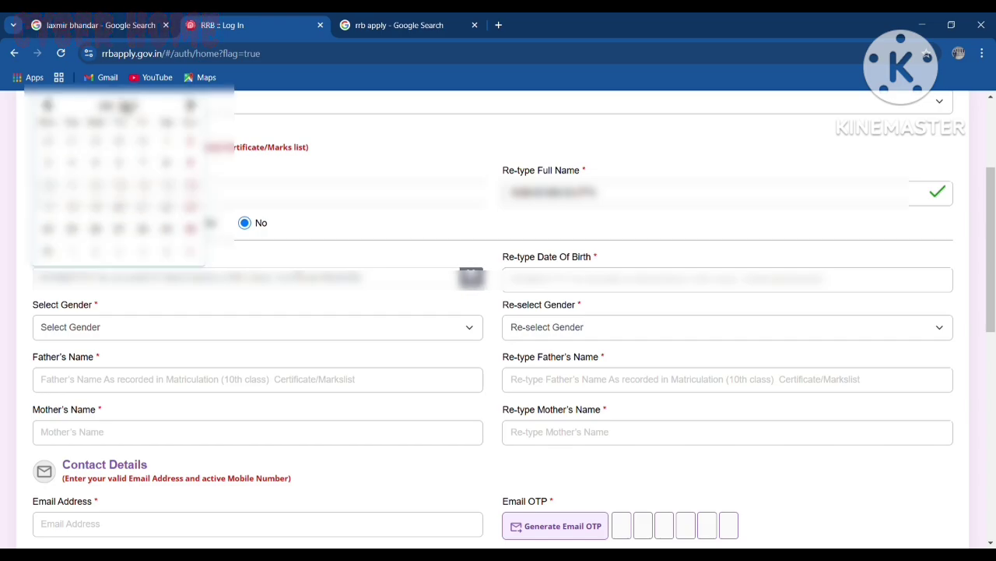
left_click(128, 106)
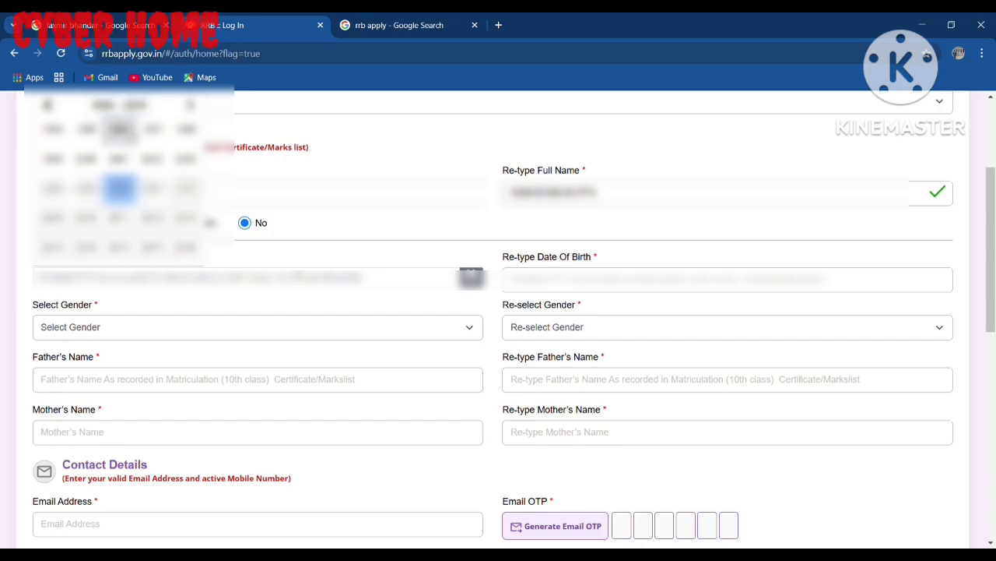
left_click(118, 134)
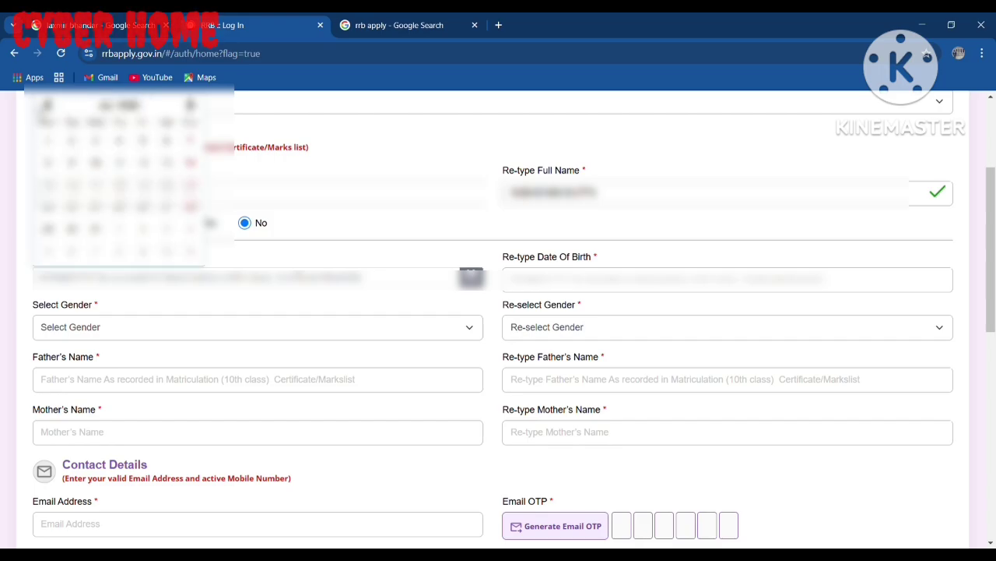
left_click(49, 105)
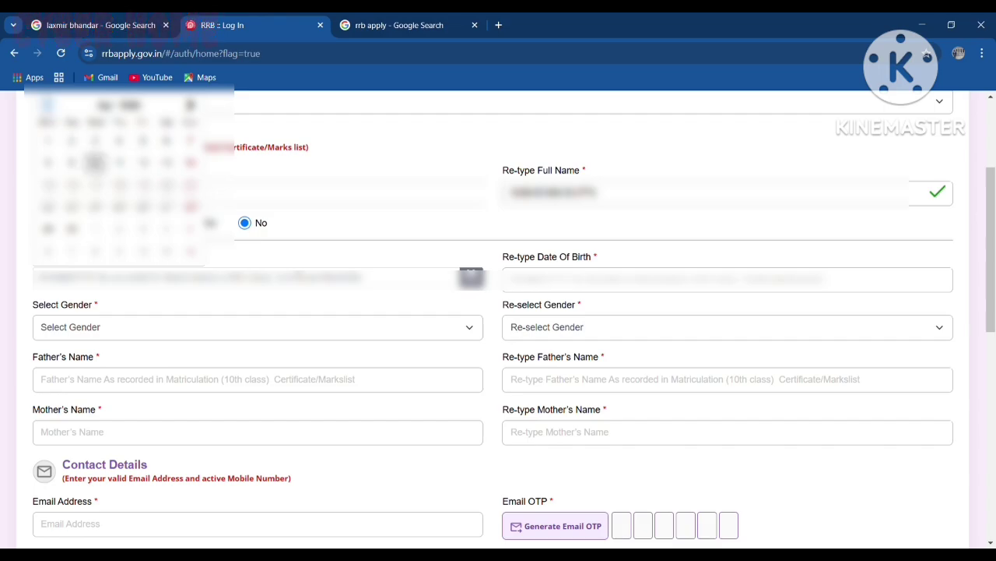
left_click(72, 142)
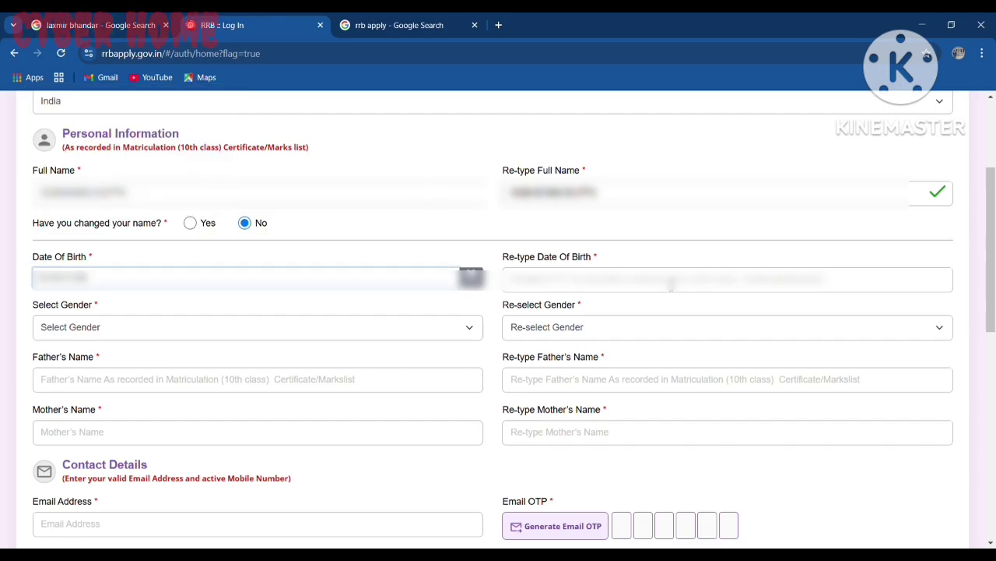
left_click(671, 286)
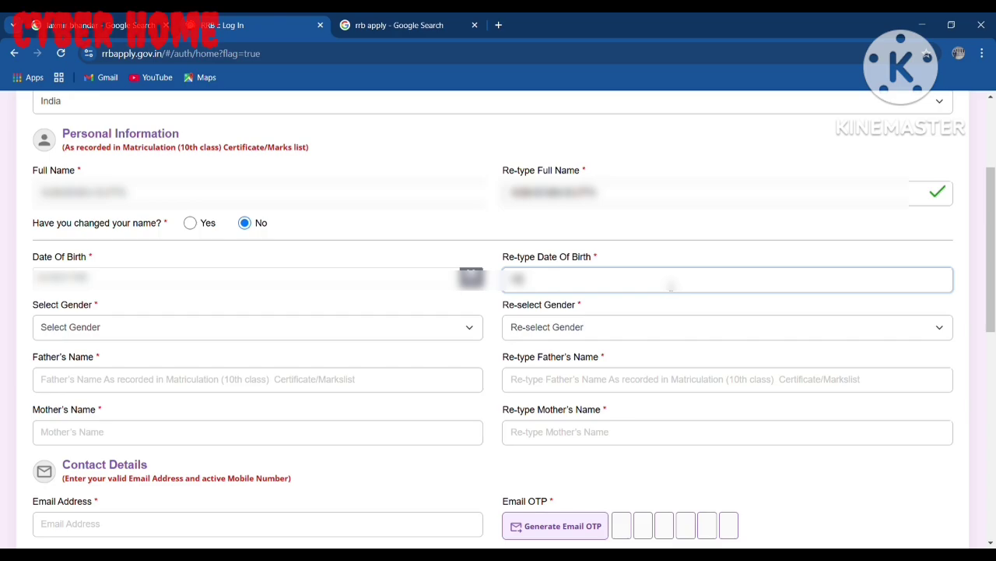
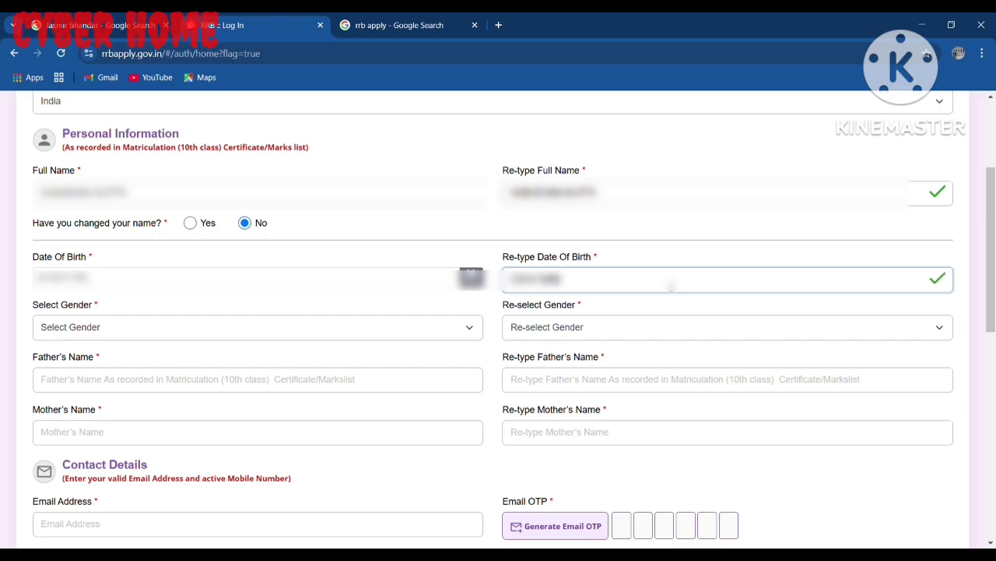
key("Tab")
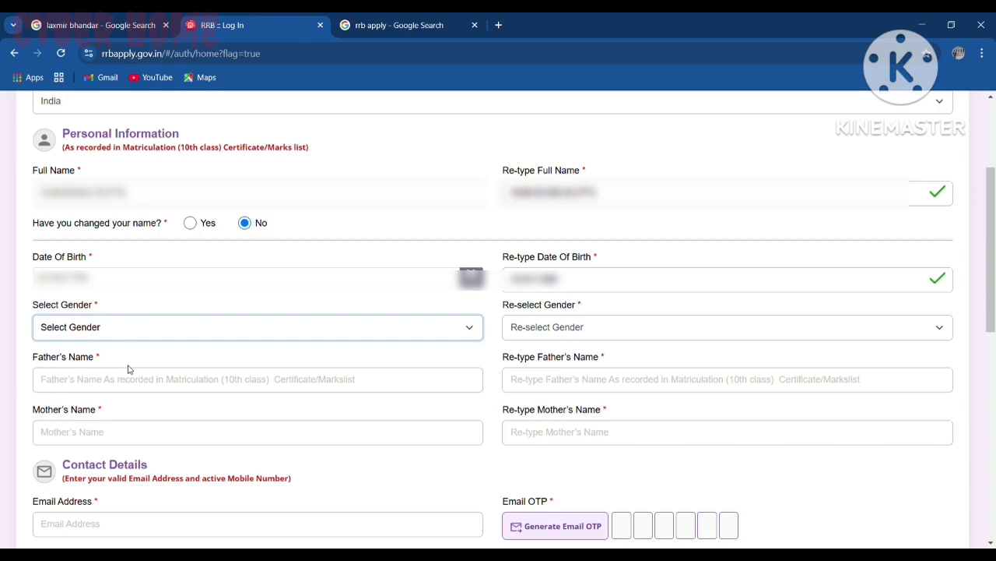
Step: Set gender to Male, re-type the father's name, and begin entering the mother's name
key("Down")
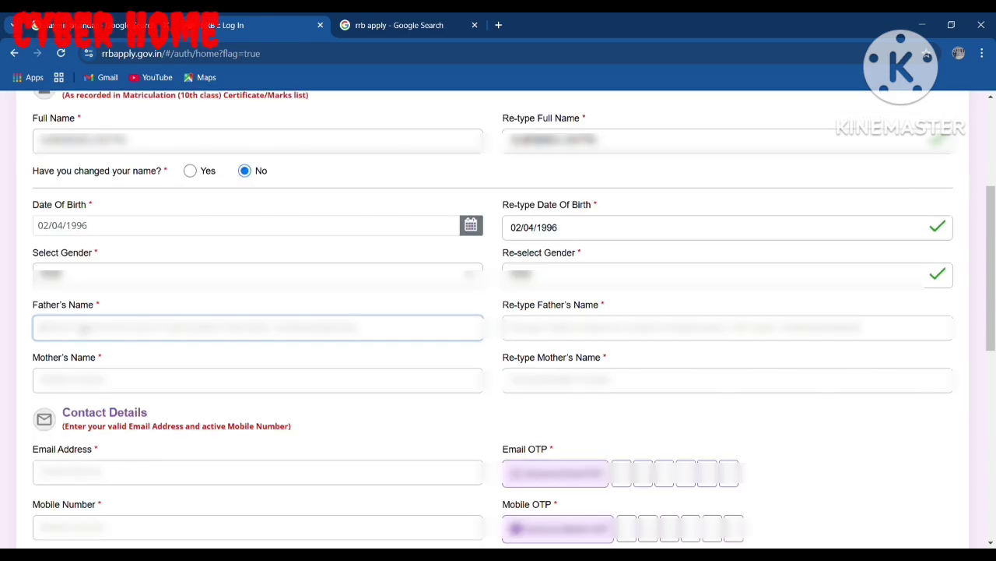
key("Tab")
type("xxxxx")
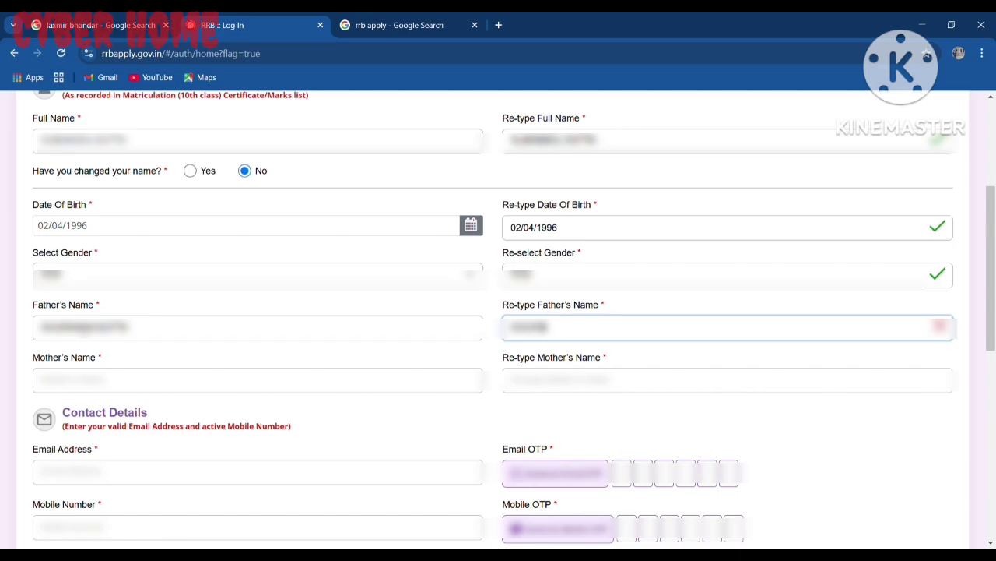
type("xxxx")
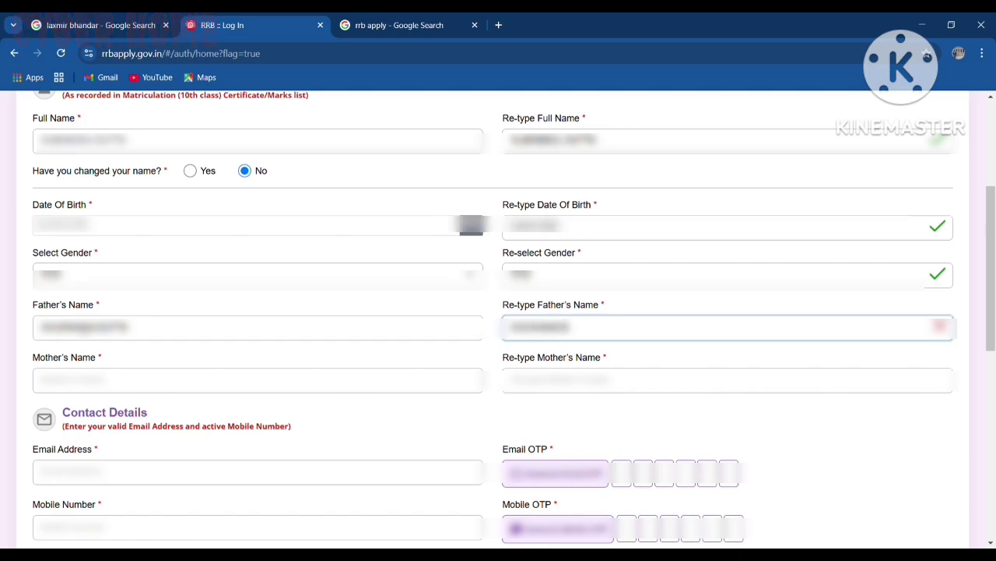
key("BackSpace")
type("xxxx")
key("Tab")
type("xxxx")
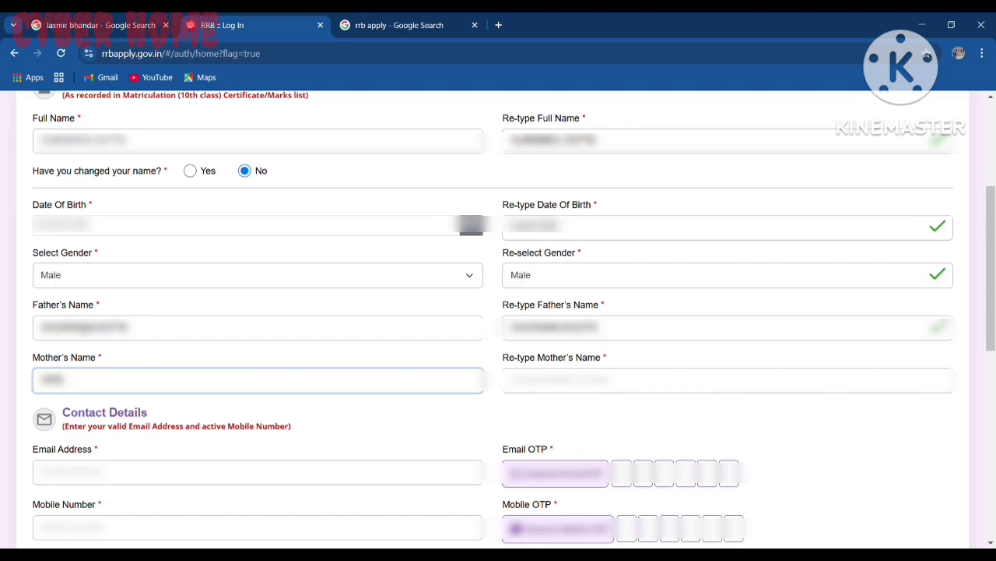
type("xx")
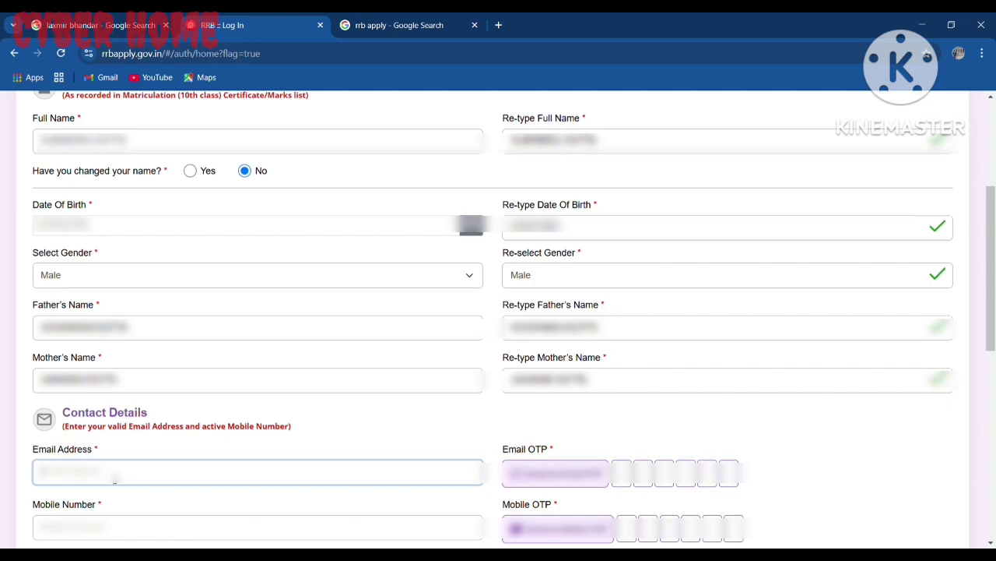
Step: Paste the email address, enter the mobile number, and request the email OTP
key("ctrl+v")
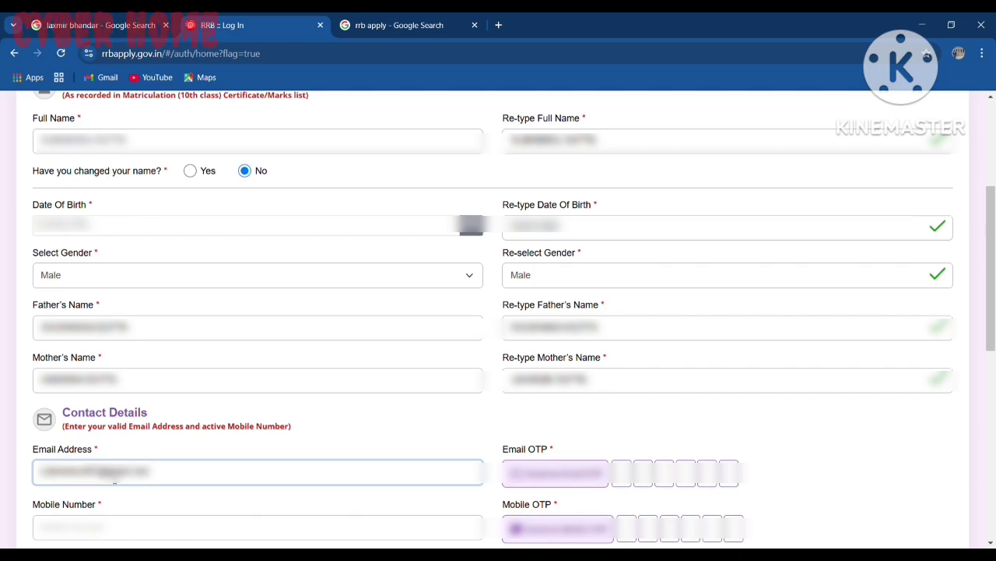
key("Tab")
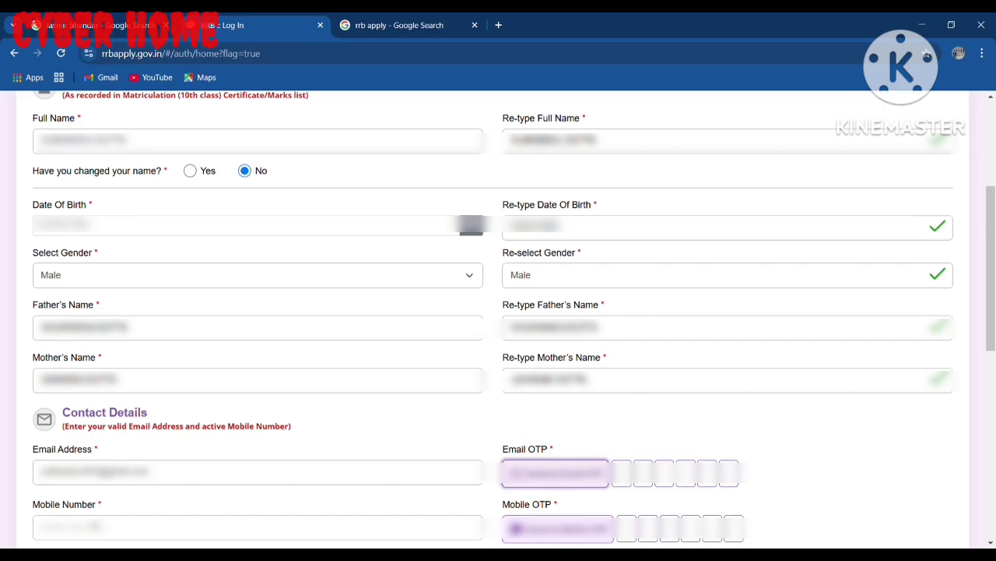
left_click(93, 527)
type("9876")
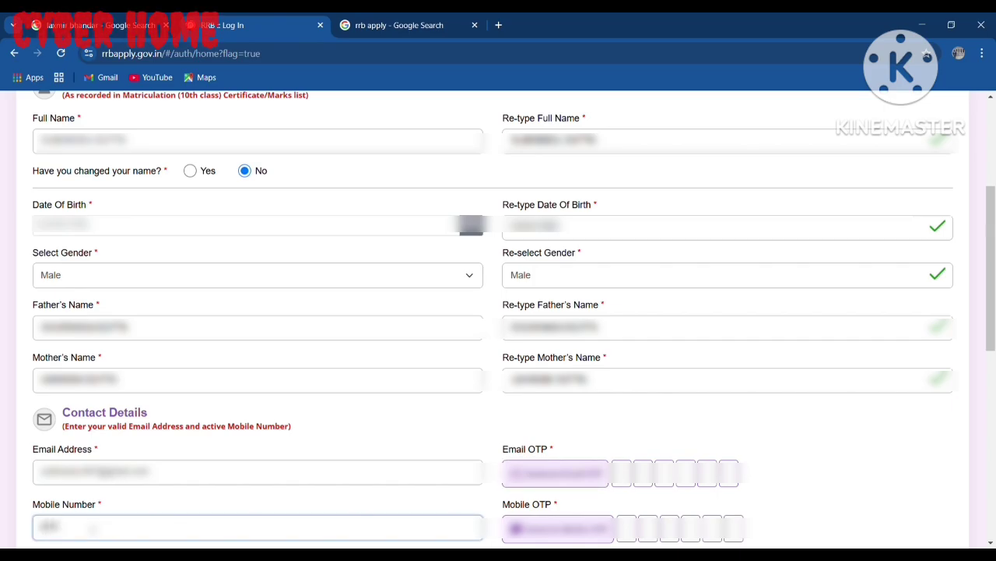
type("54321")
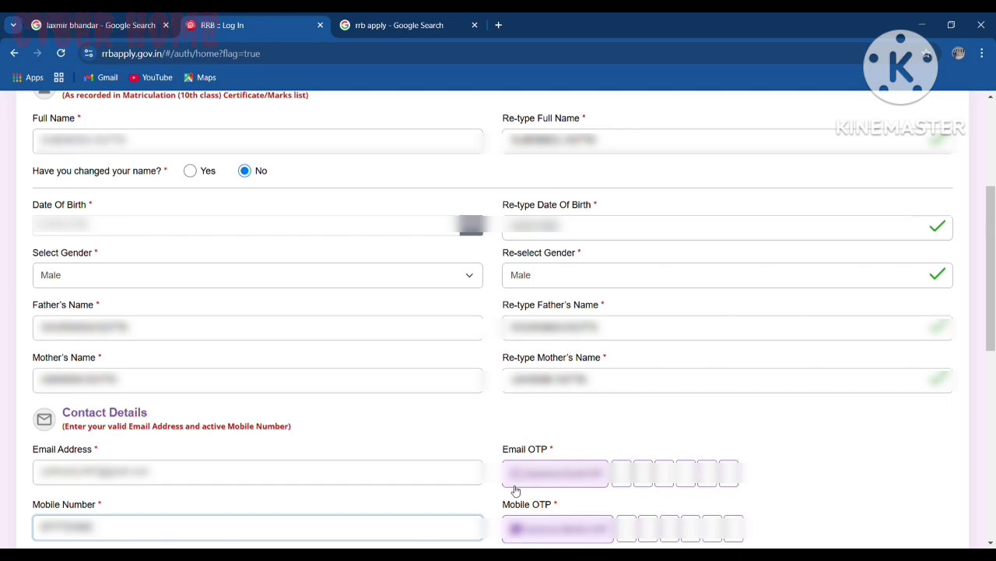
left_click(398, 437)
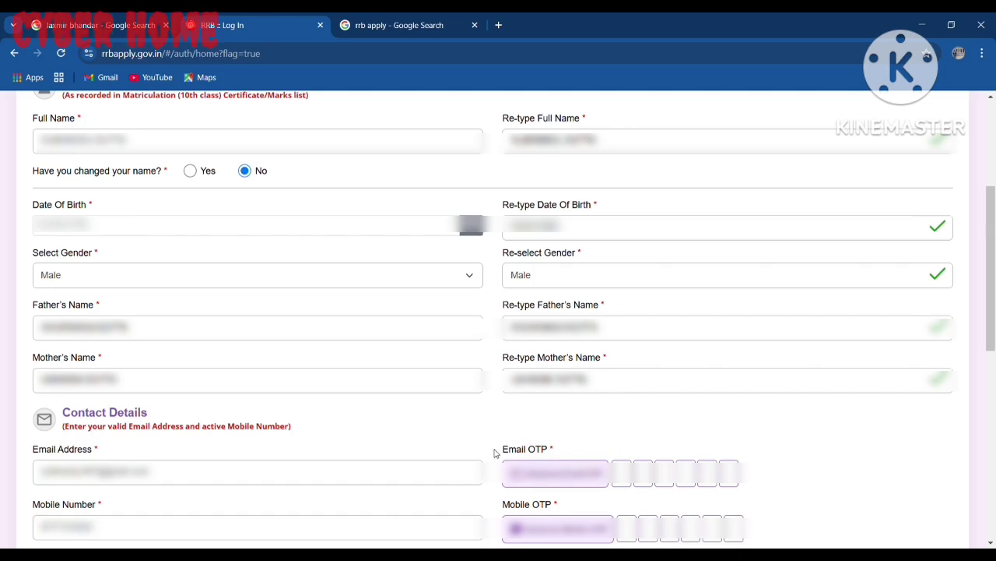
left_click(561, 479)
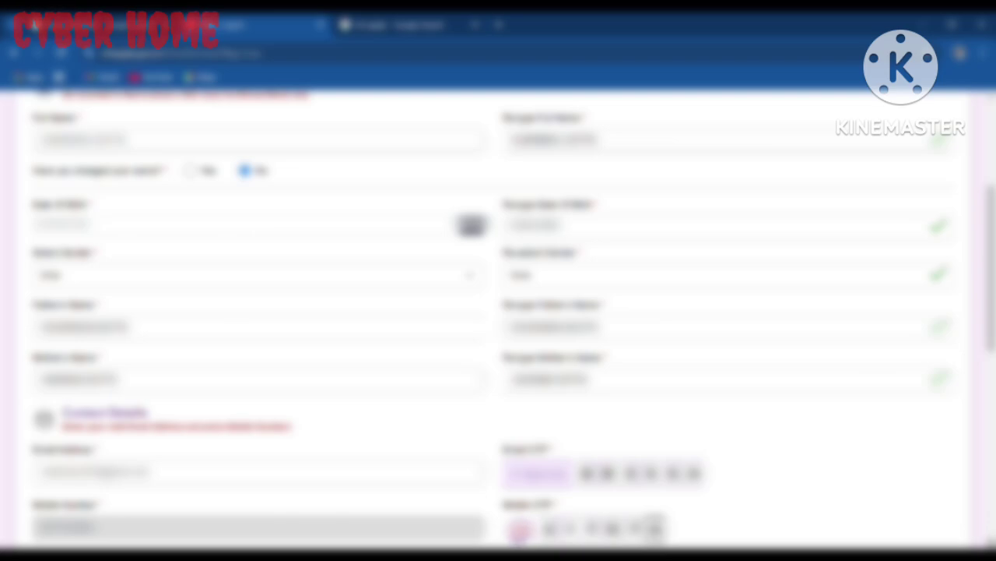
Step: Paste the Aadhaar card number and verify it with the Aadhaar OTP
scroll(499, 311, "down", 2)
scroll(360, 350, "down", 3)
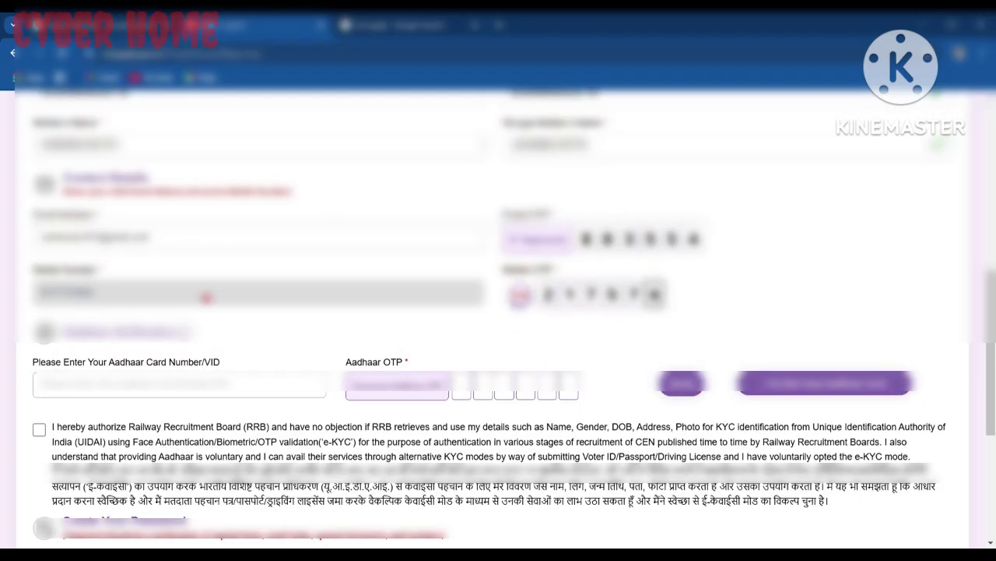
left_click(93, 395)
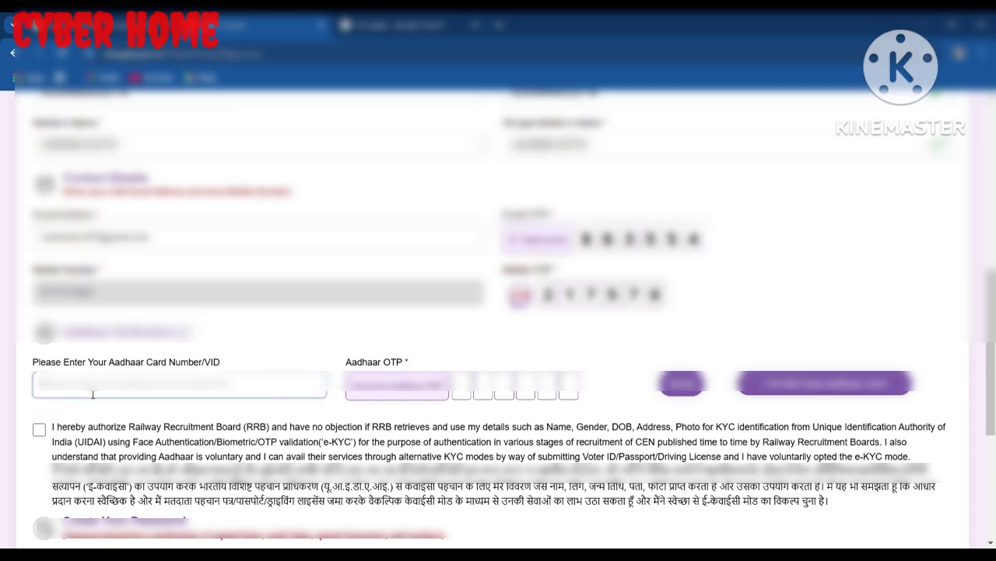
key("ctrl+v")
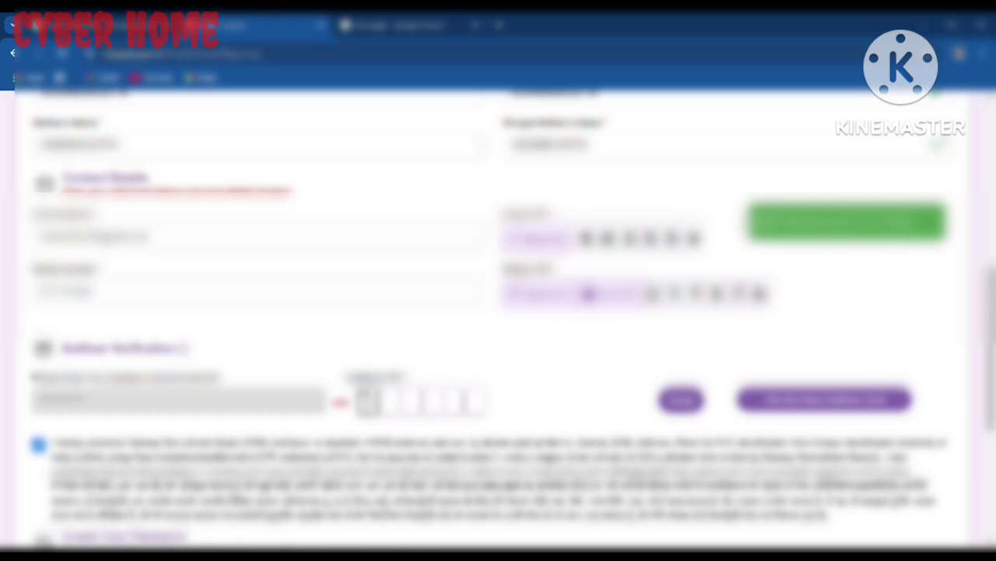
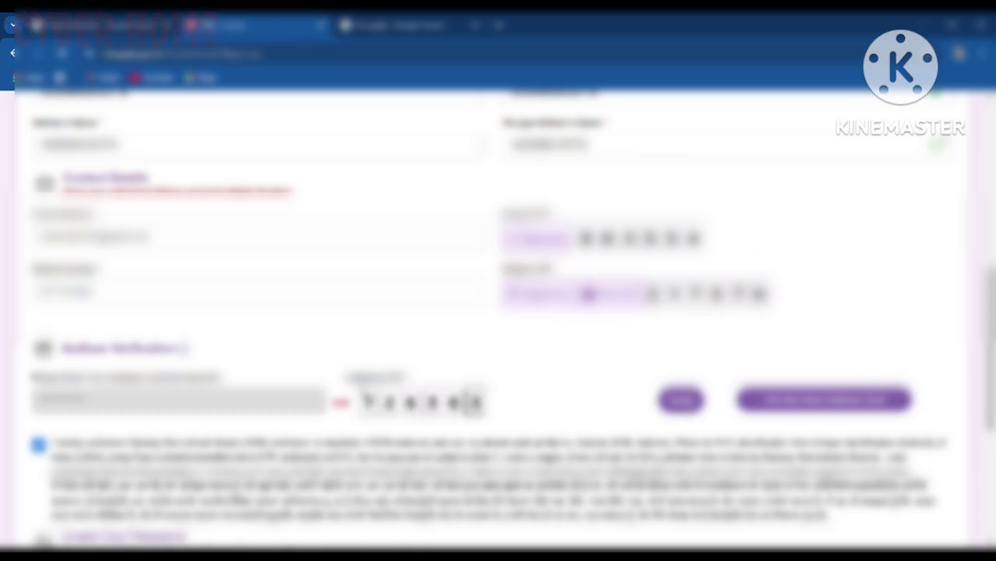
left_click(674, 402)
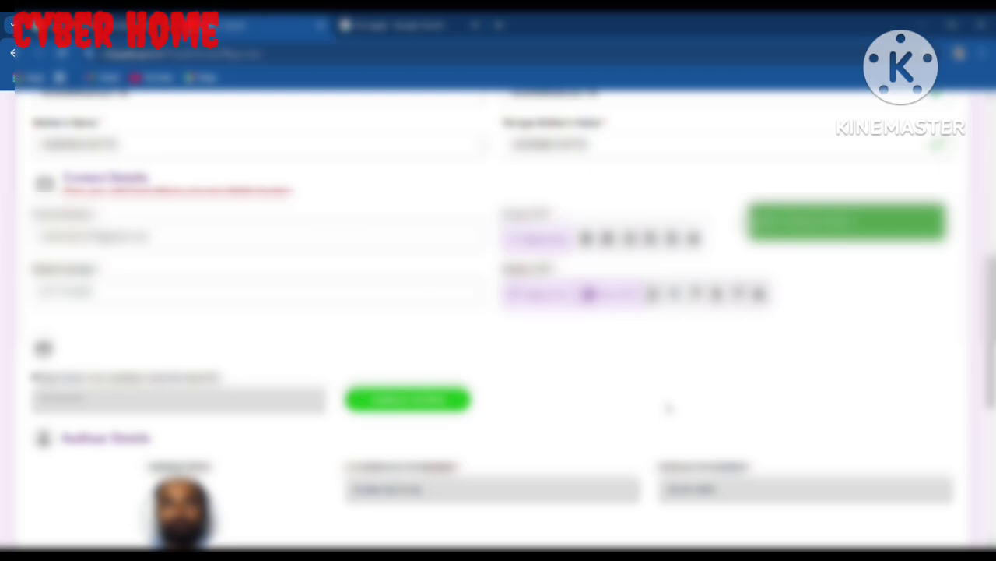
Step: Enter the account password and tick the I'm not a robot captcha
scroll(668, 407, "down", 3)
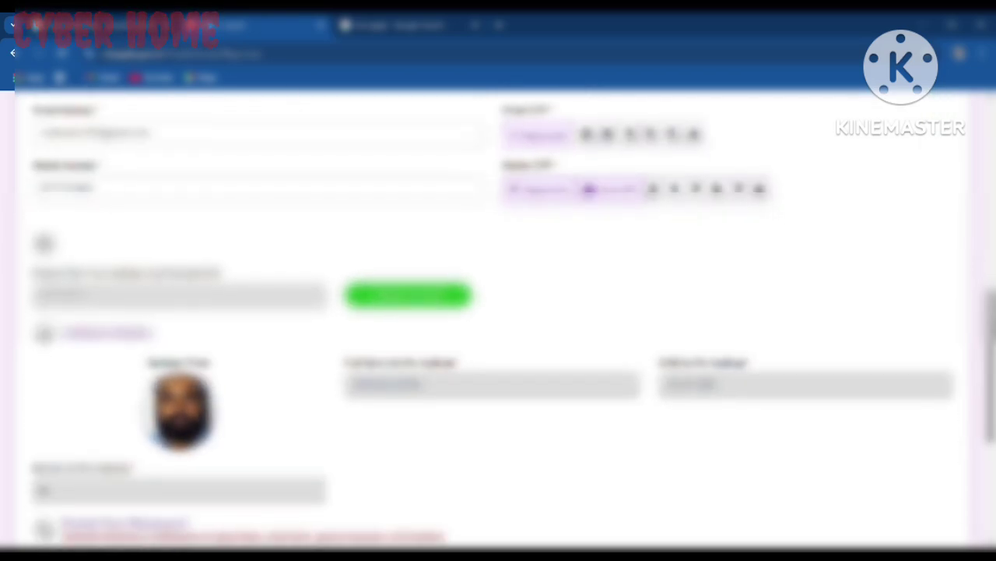
scroll(498, 319, "up", 1)
scroll(498, 319, "down", 3)
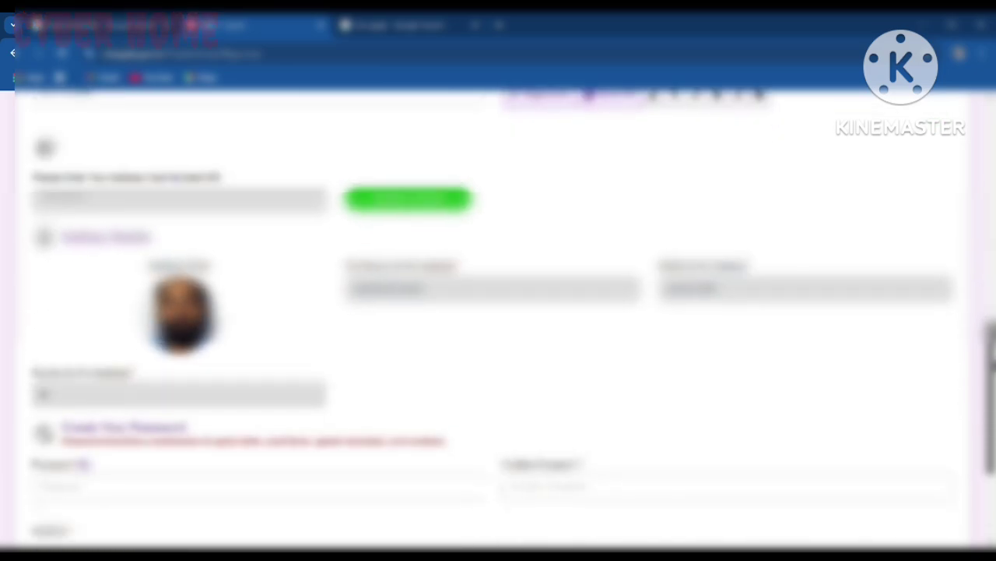
scroll(498, 319, "down", 1)
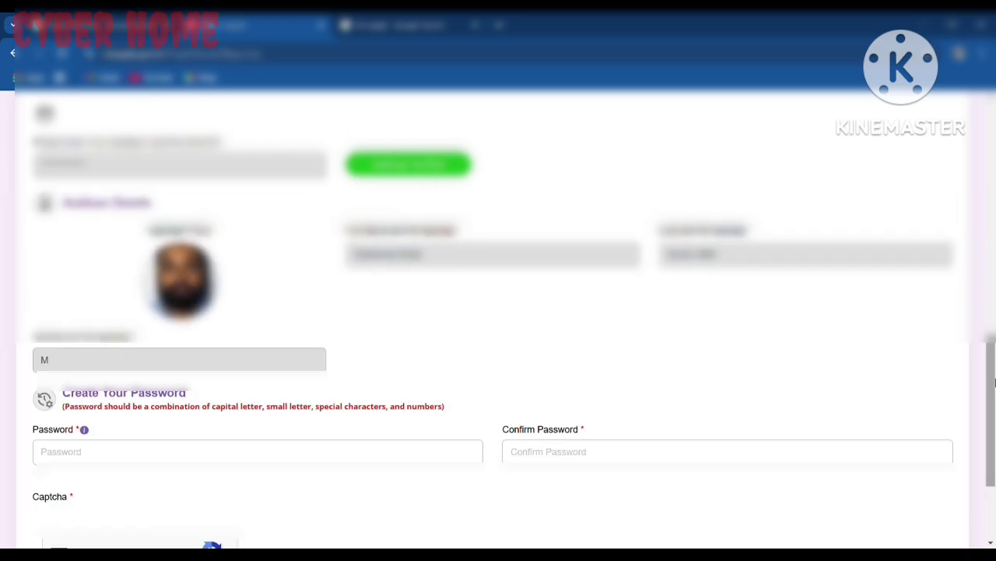
scroll(993, 381, "down", 2)
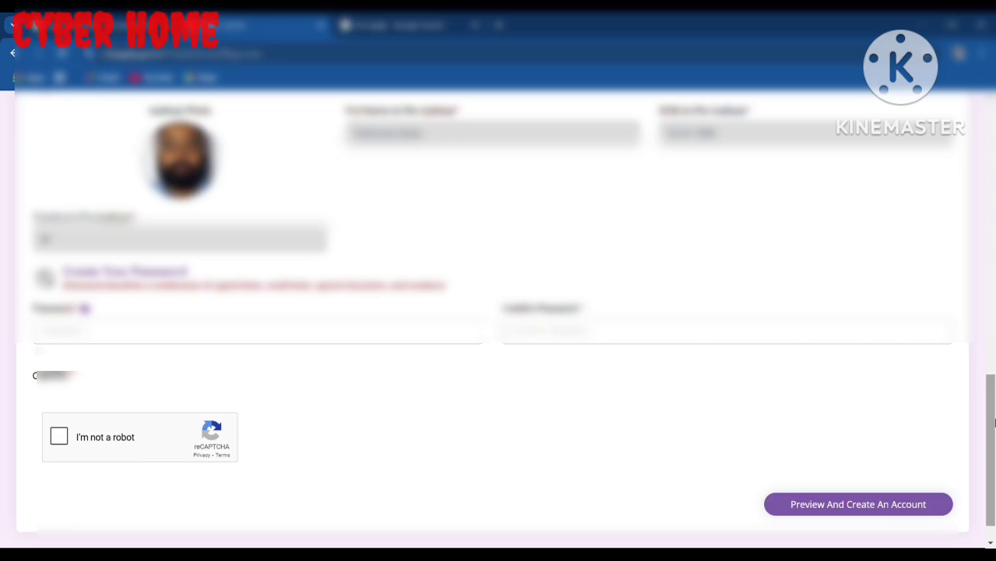
left_click(83, 343)
type("•")
type("••")
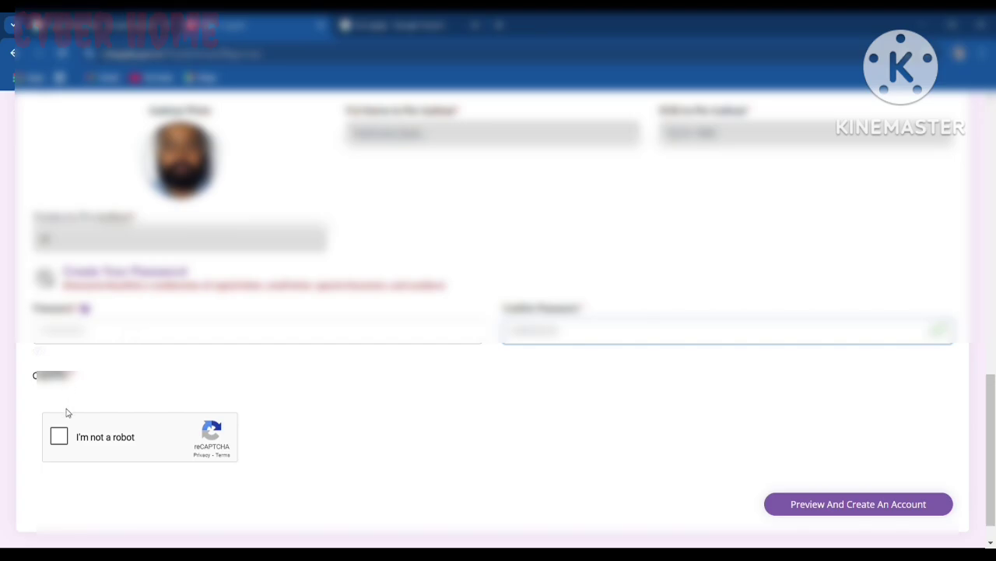
left_click(56, 439)
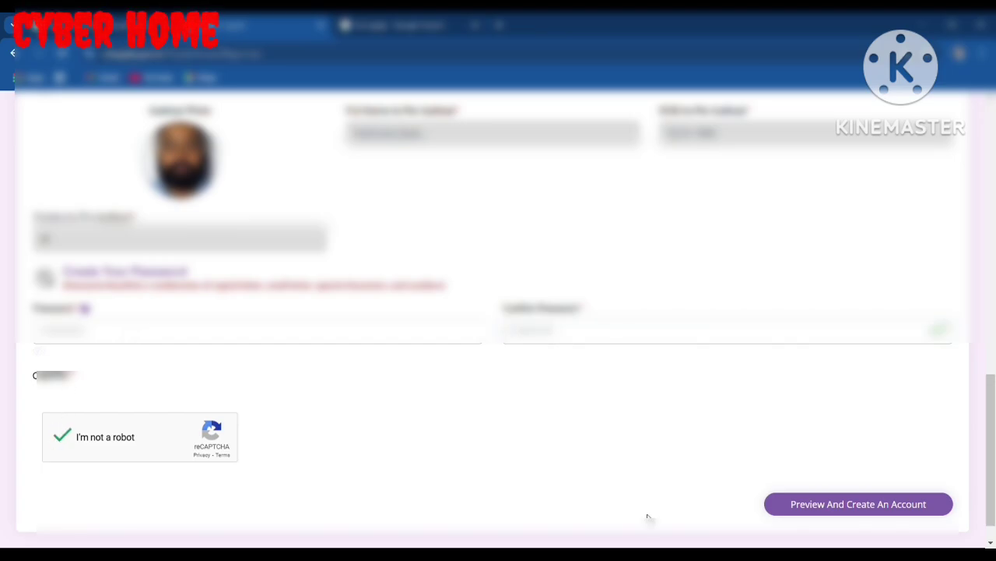
left_click(991, 543)
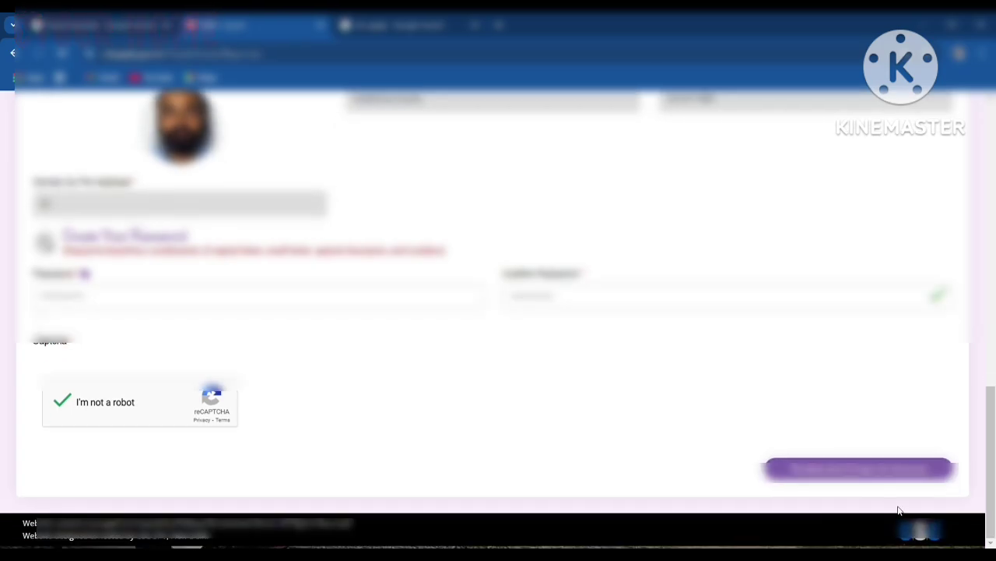
Step: Preview the account details, tick the re-checked confirmation, and choose Create An Account
left_click(801, 462)
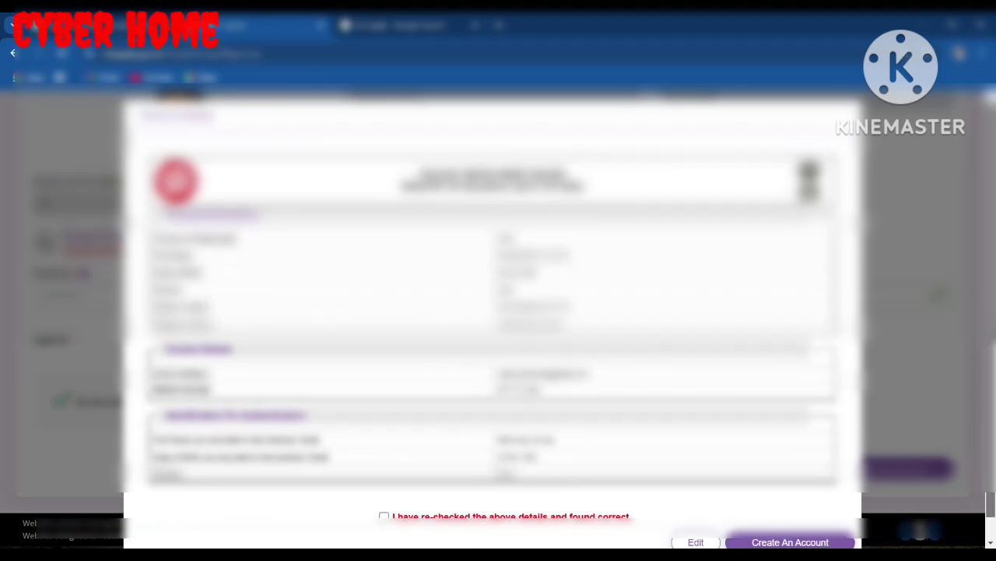
scroll(498, 311, "down", 1)
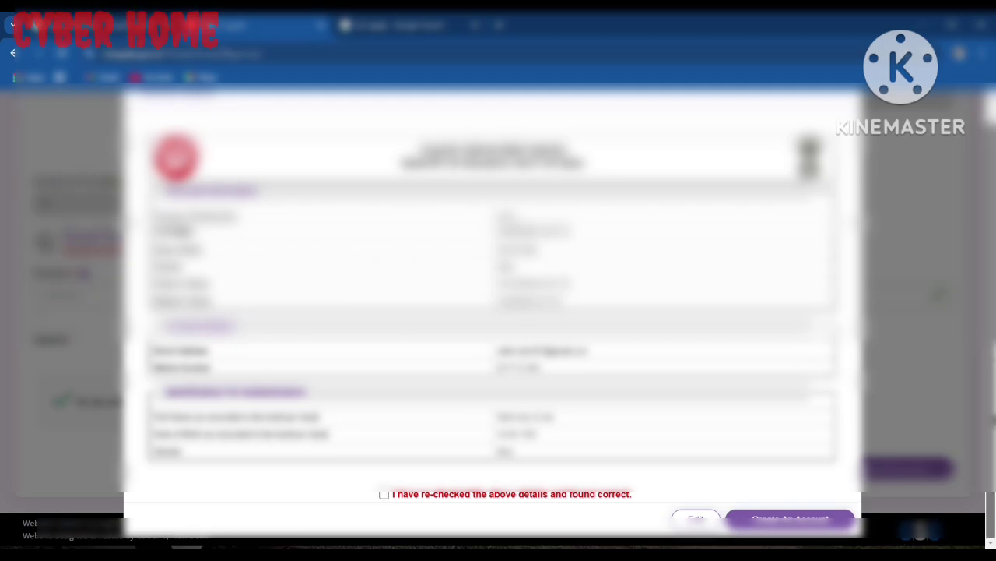
left_click(383, 495)
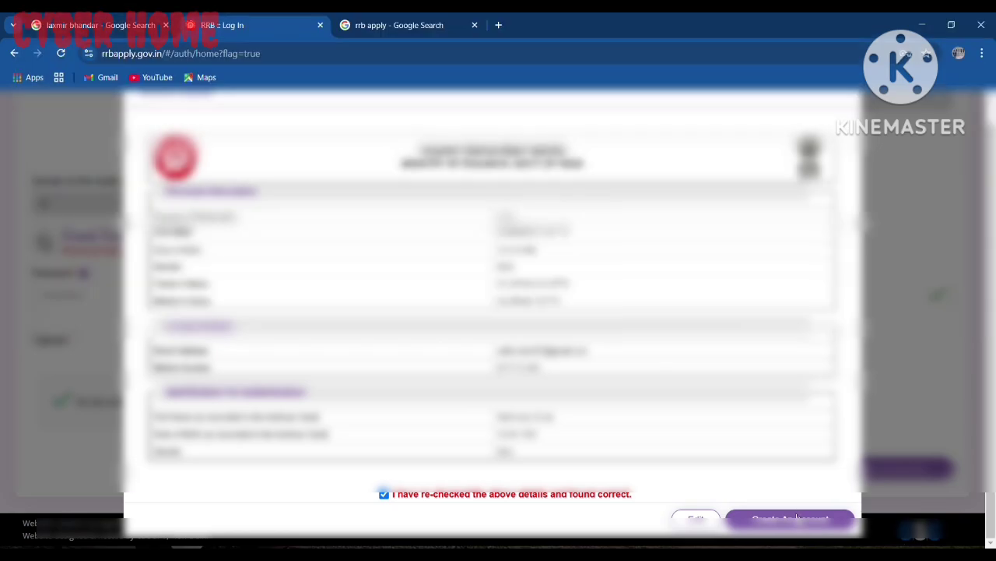
left_click(791, 519)
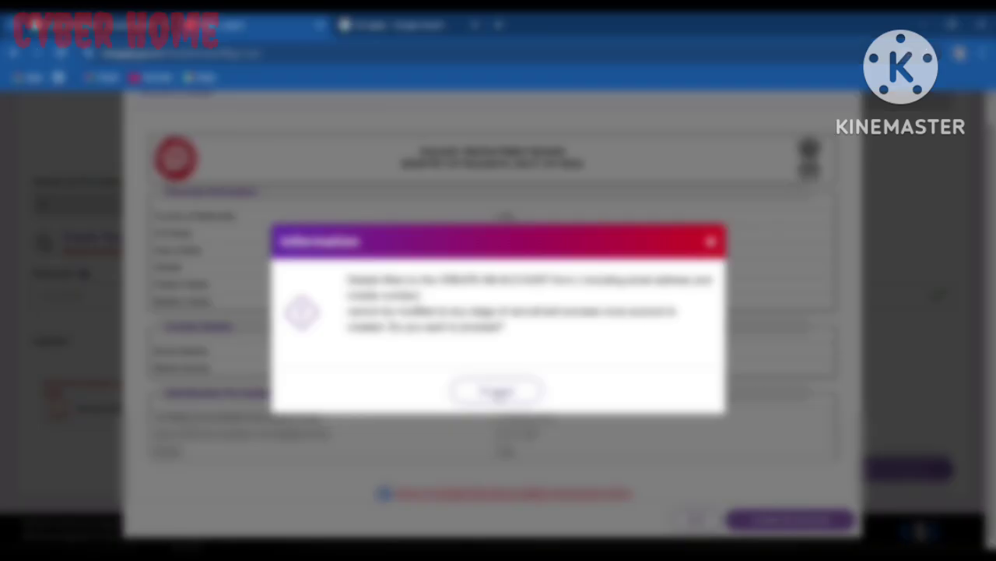
Step: Accept the Information dialog to proceed with account creation
left_click(497, 391)
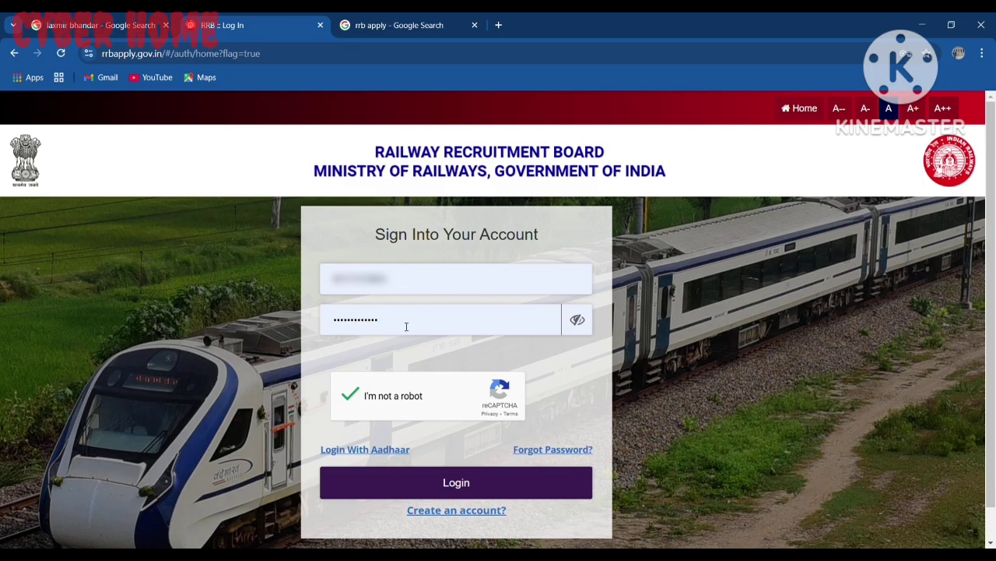
Step: Log in and read through the General Instructions on the Candidate Dashboard
left_click(451, 485)
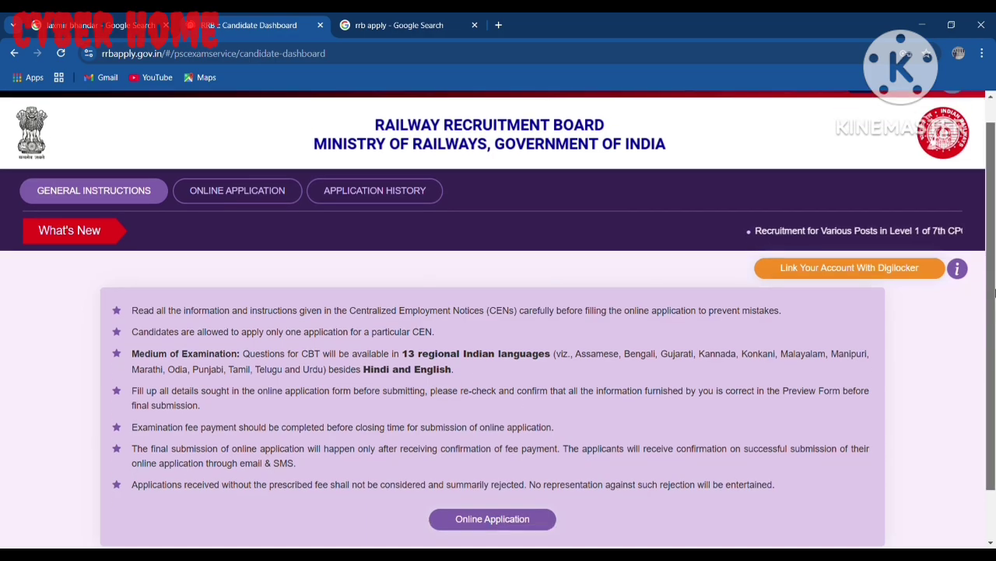
scroll(383, 185, "down", 2)
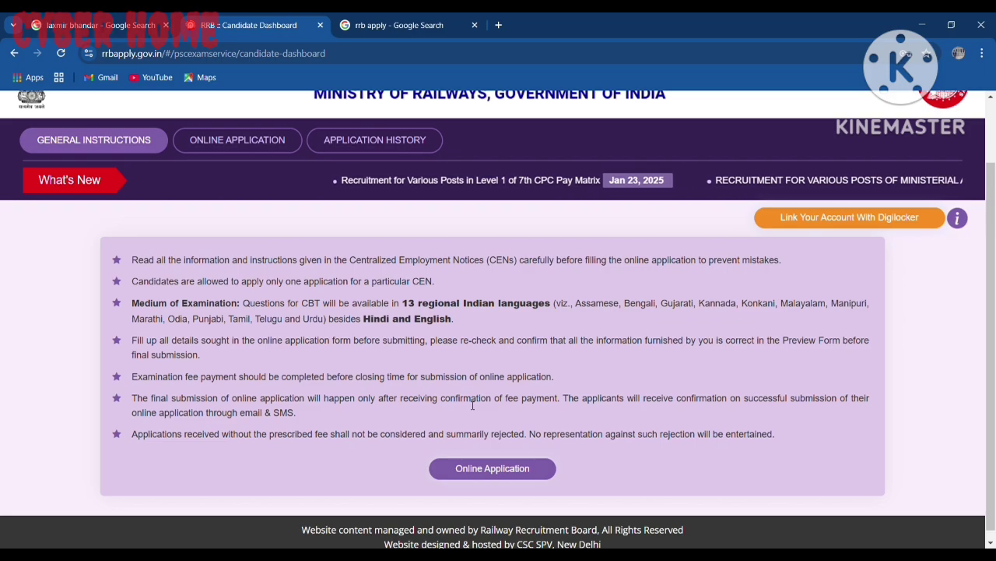
scroll(994, 292, "up", 1)
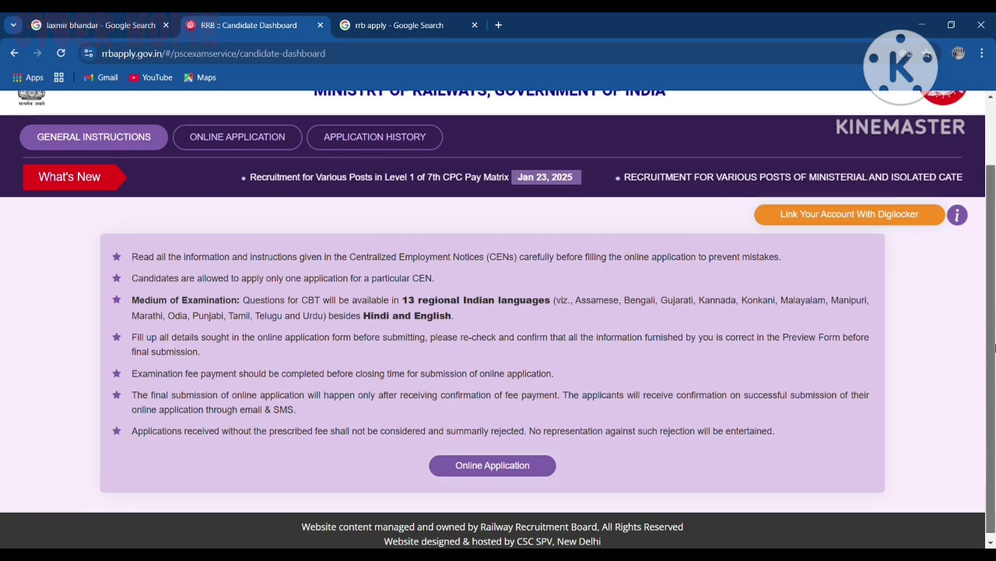
scroll(994, 292, "down", 1)
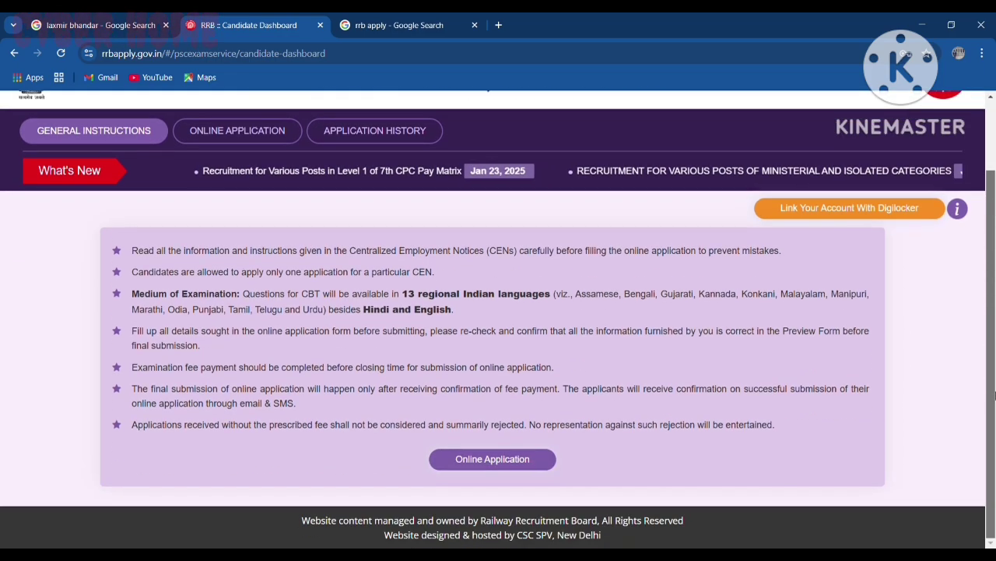
Step: Open CEN 08/2024, declare no debarment, choose RRB Kolkata, and proceed to Personal Details
left_click(493, 460)
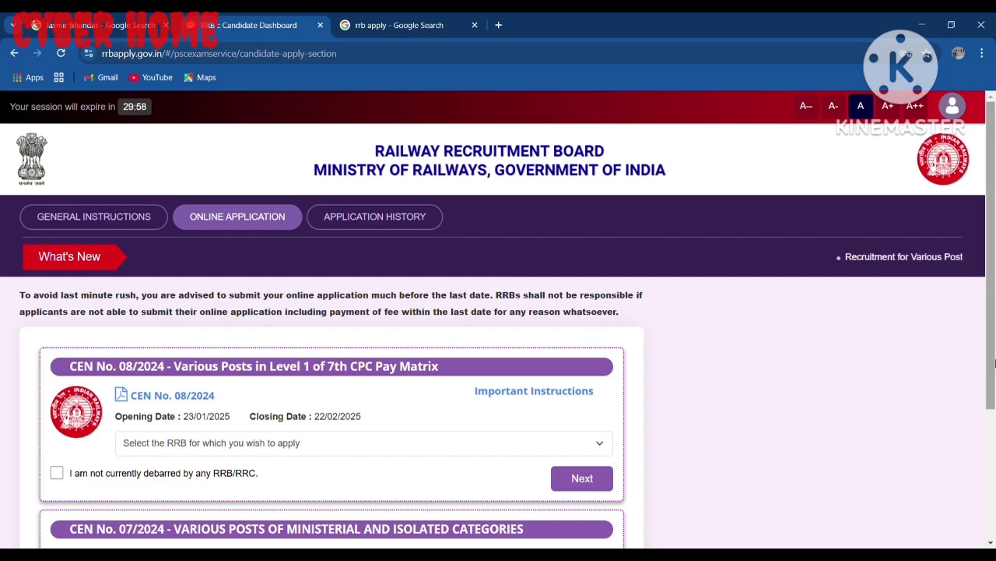
scroll(994, 381, "down", 1)
left_click_drag(994, 381, 994, 395)
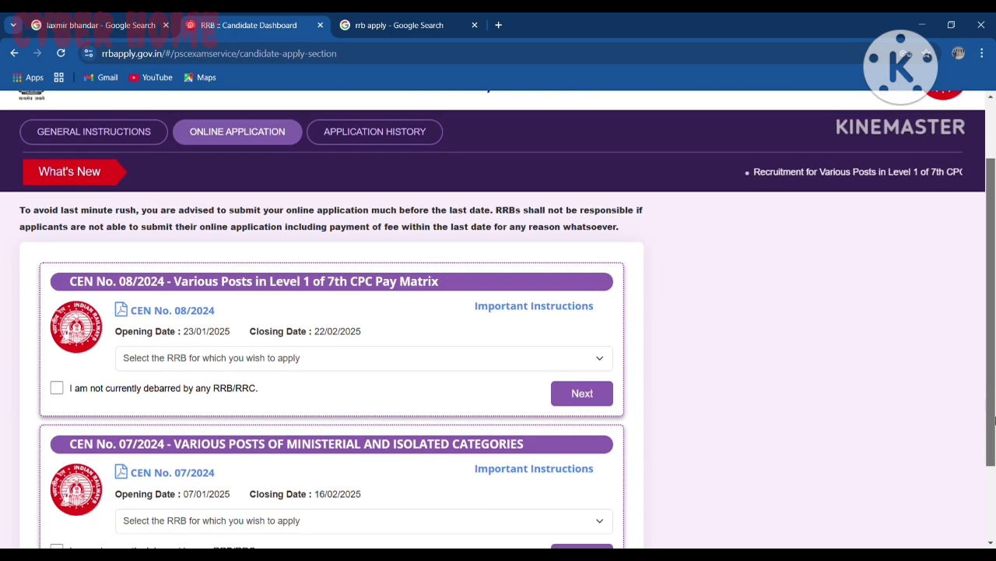
mouse_move(994, 420)
left_mouse_down()
mouse_move(995, 460)
mouse_move(994, 426)
left_mouse_up()
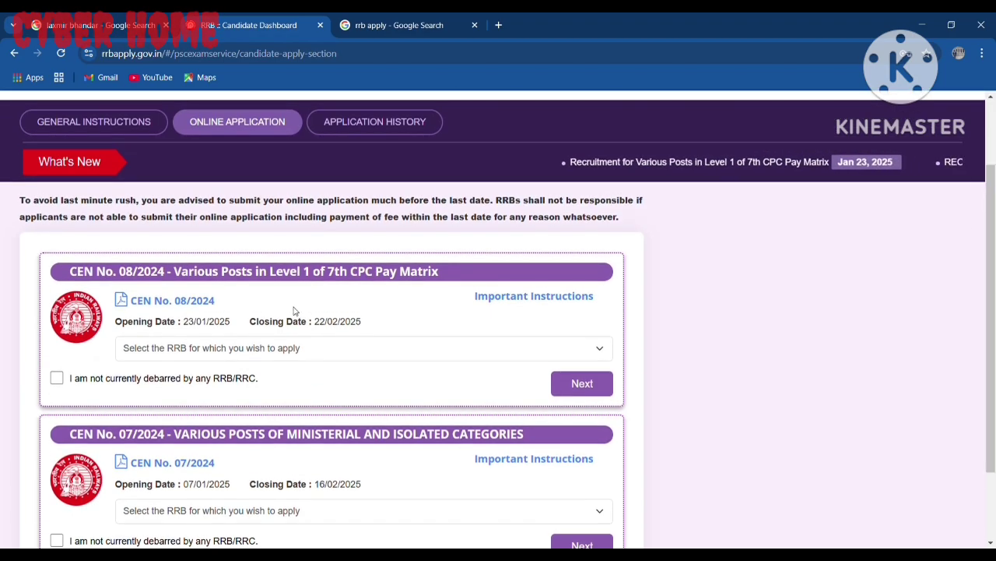
left_click(56, 378)
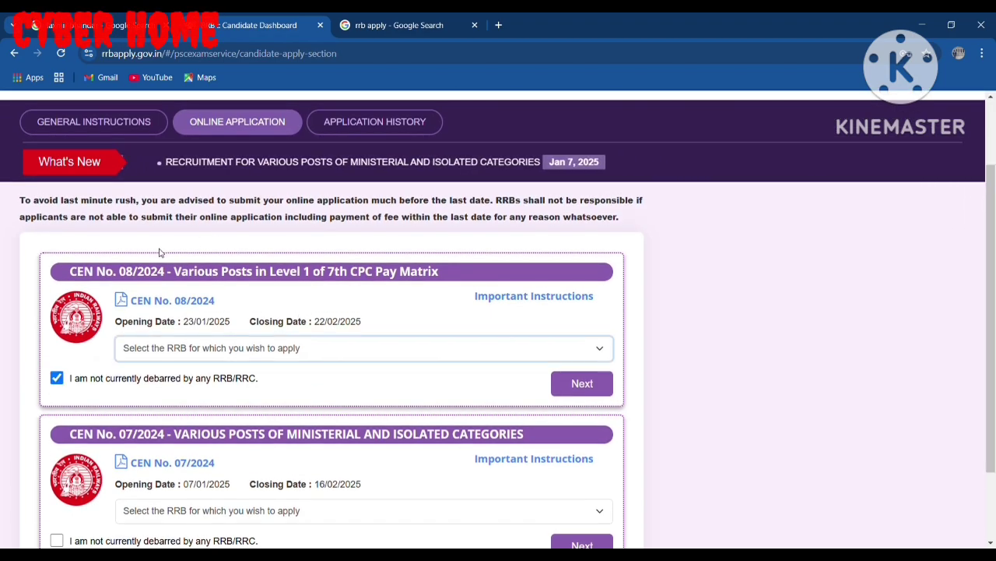
key("k")
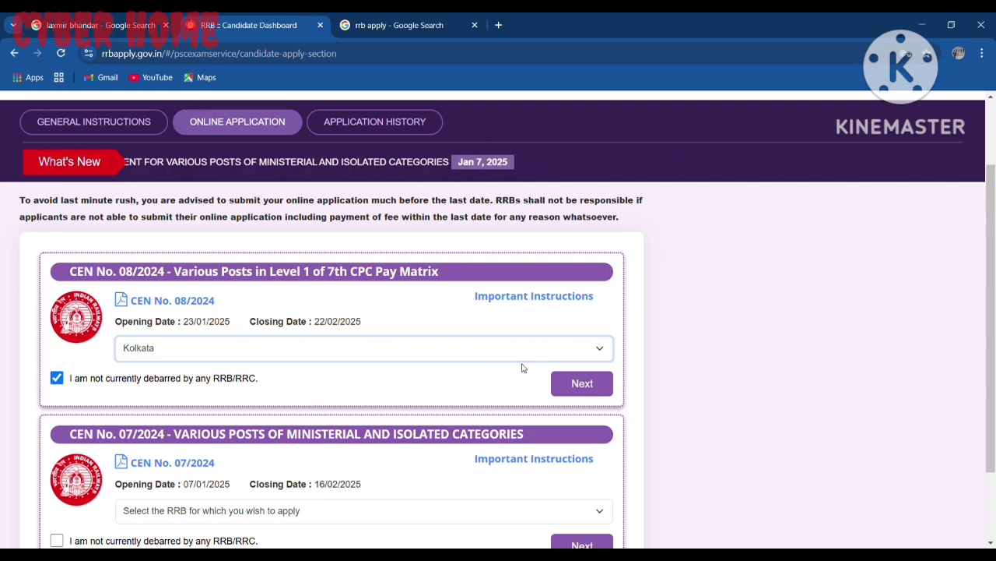
left_click(586, 390)
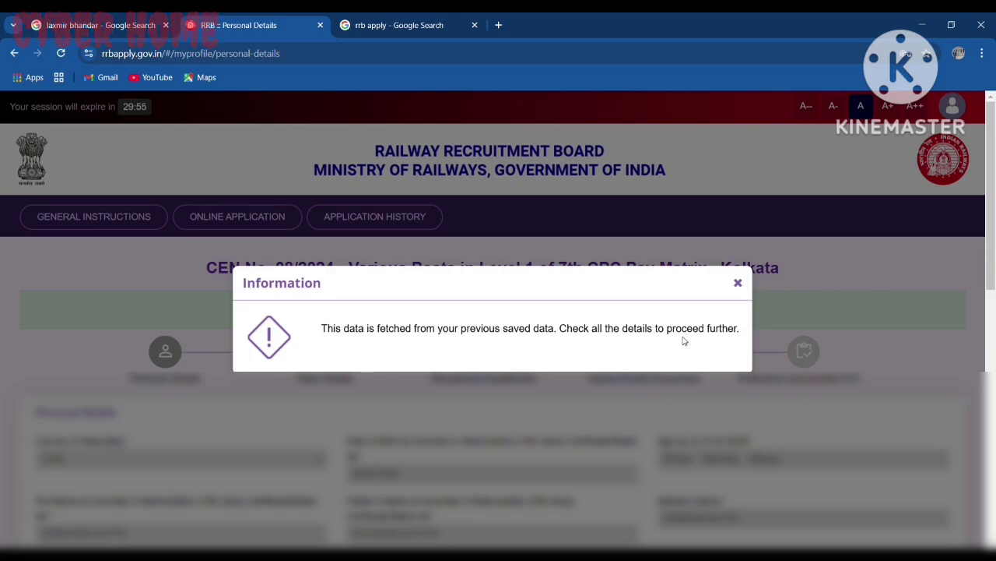
Step: Close the saved-data Information notice and scroll down the Personal Details form
left_click(738, 284)
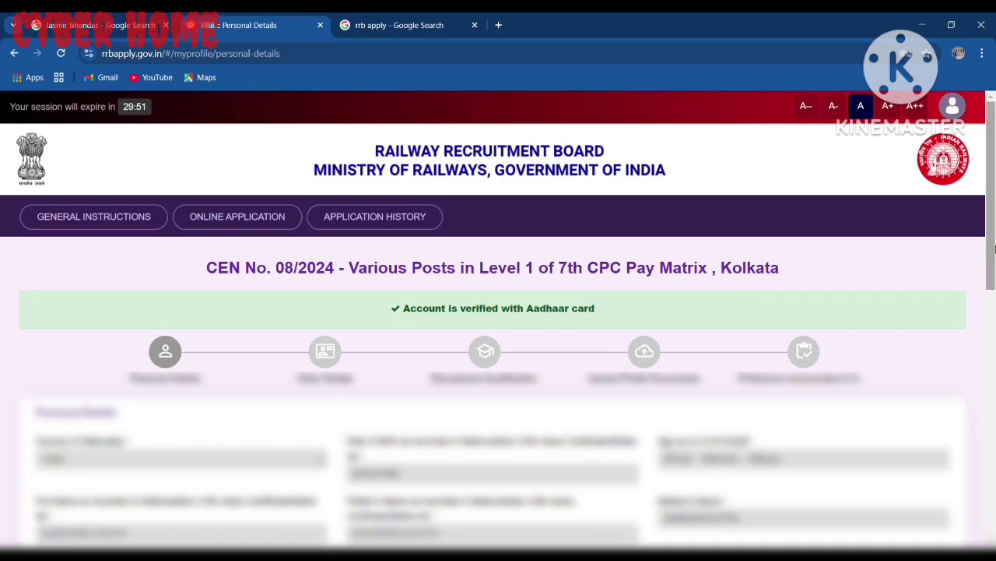
left_click_drag(995, 247, 994, 353)
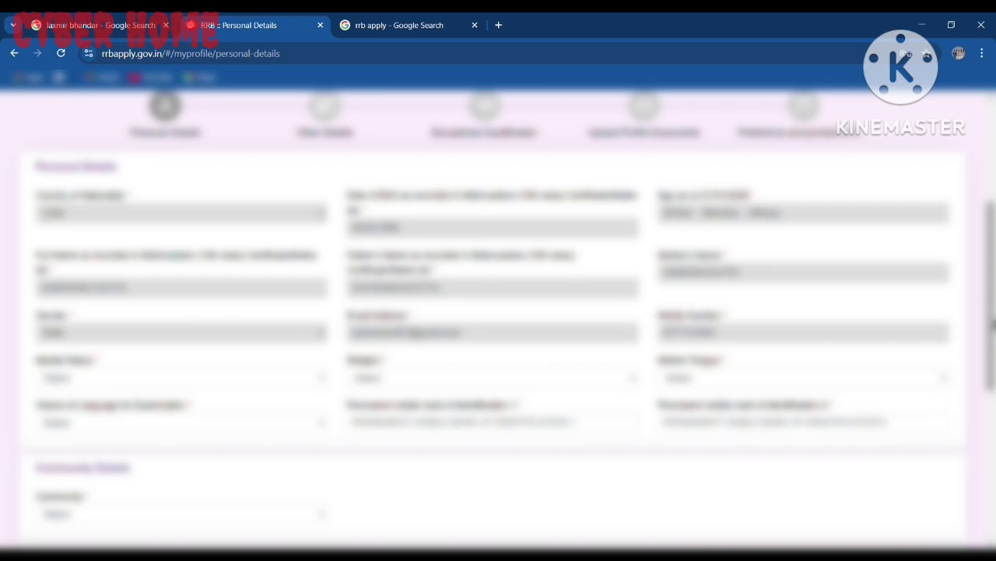
Step: Set marital status to Married and religion to Hindu
scroll(319, 278, "down", 1)
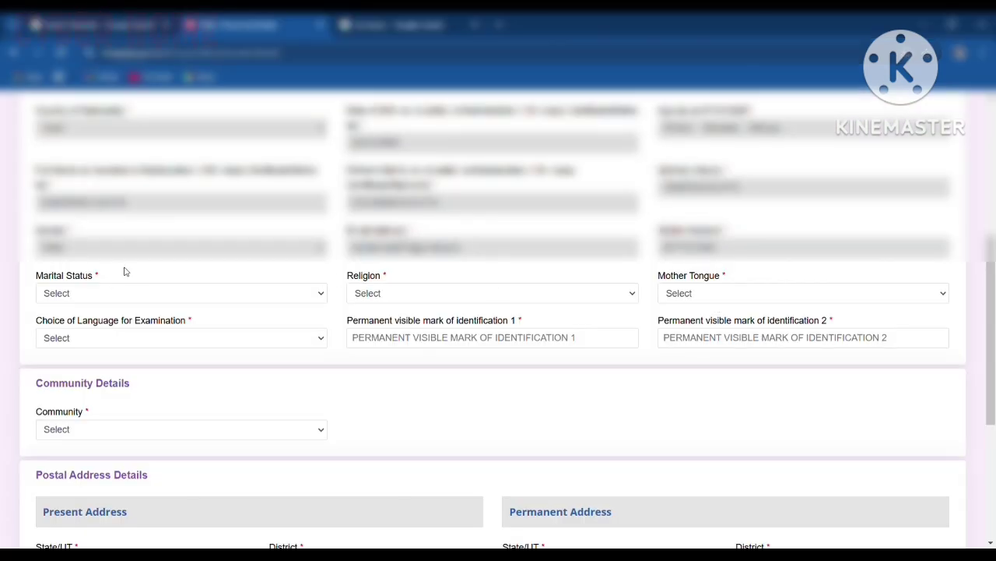
left_click(136, 293)
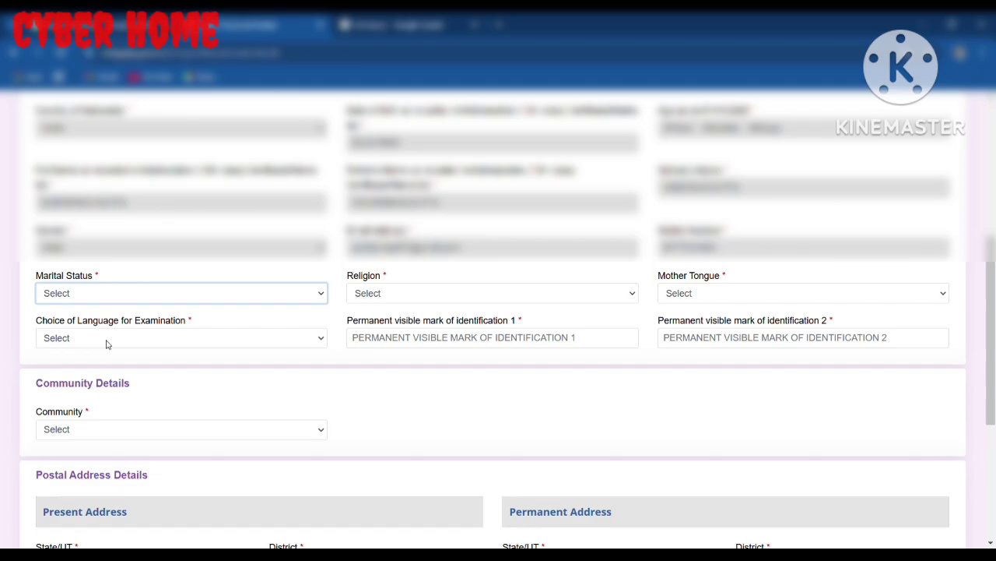
left_click(107, 345)
left_click(395, 296)
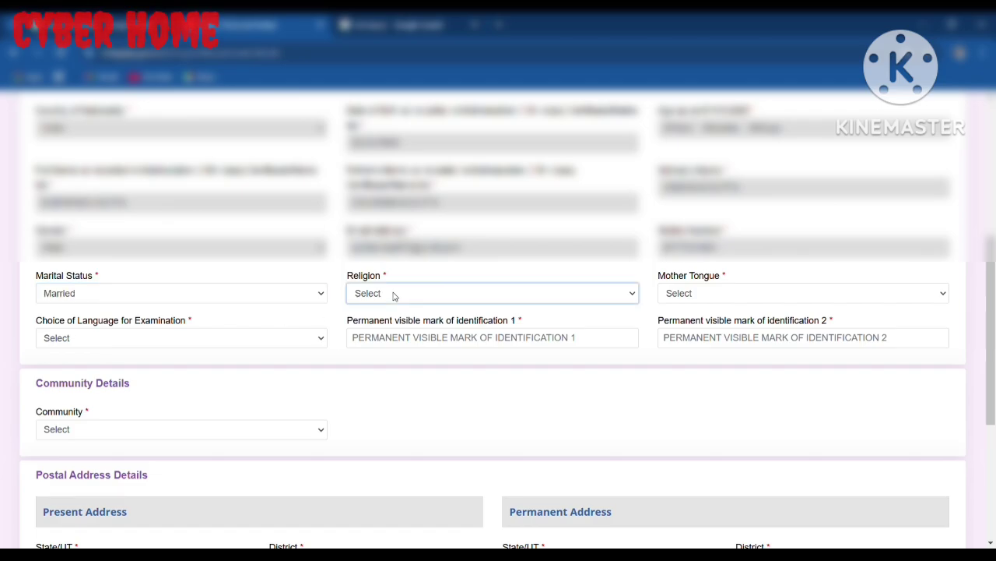
left_click(379, 331)
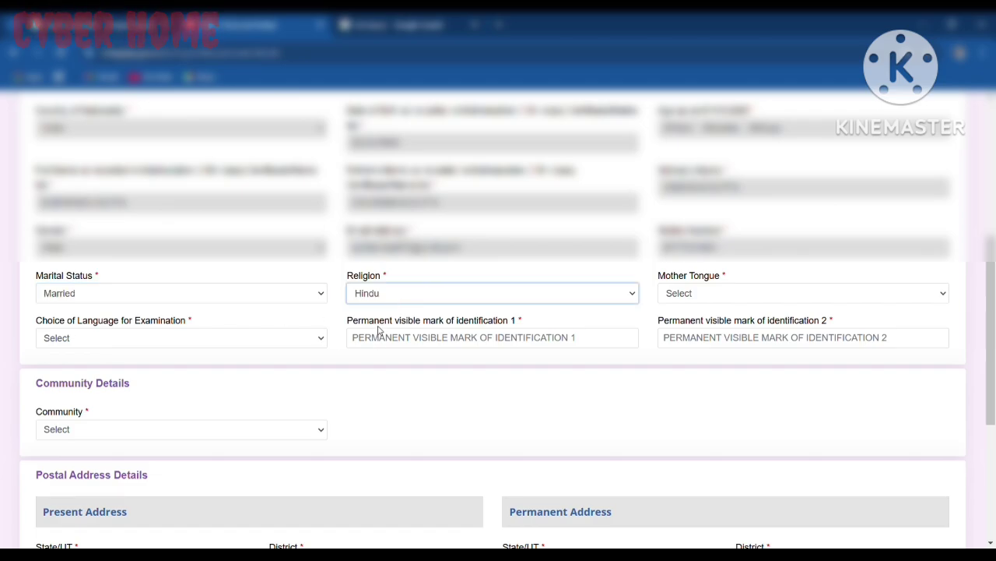
Step: Set mother tongue and exam language to Bengali, and enter the right-knee scar identification marks
left_click(762, 296)
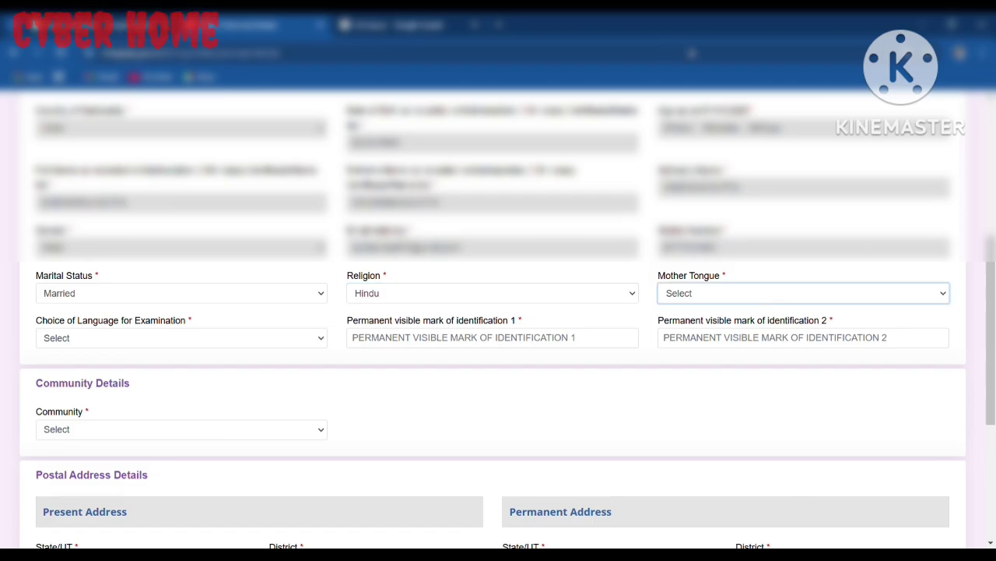
left_click(692, 54)
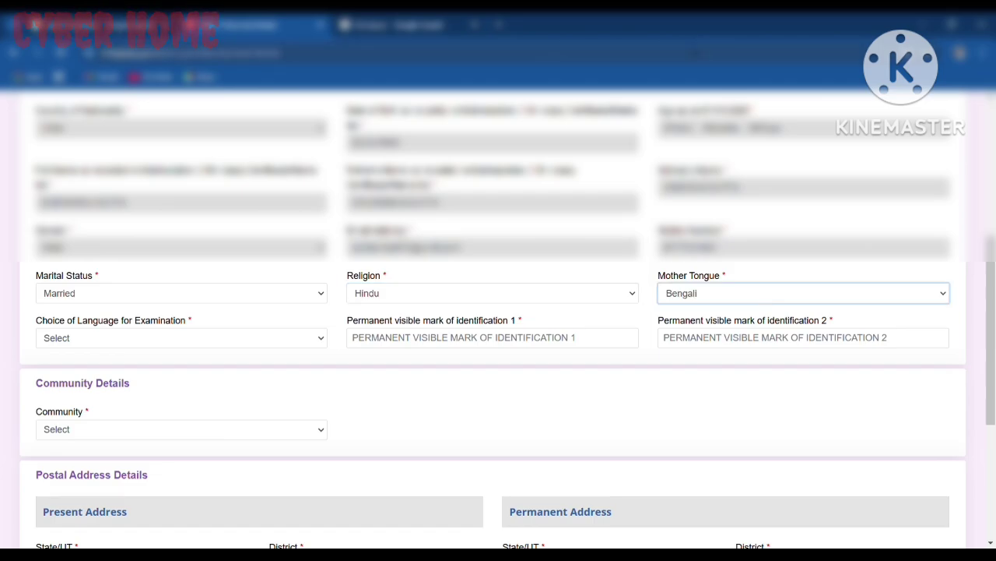
left_click(115, 343)
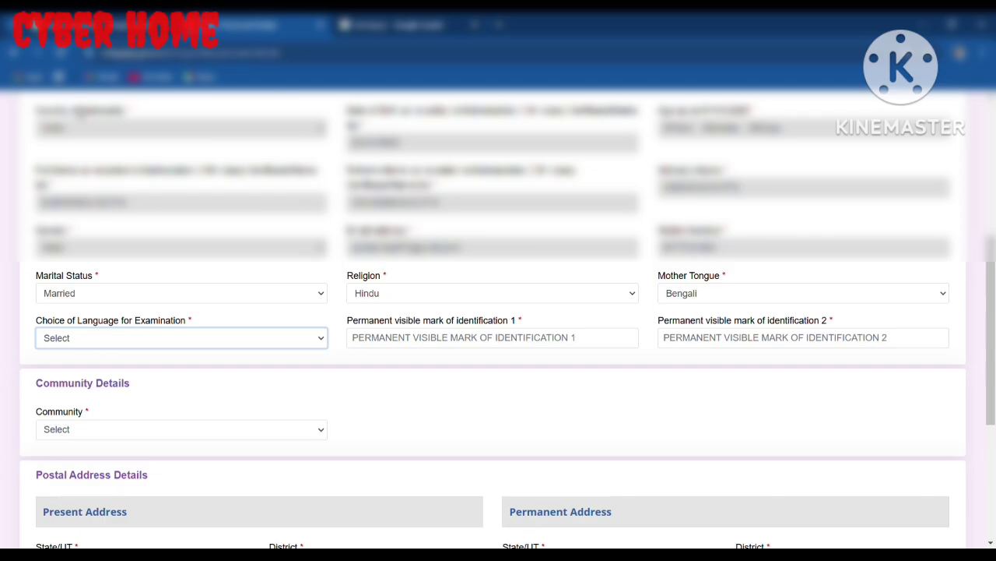
left_click(81, 113)
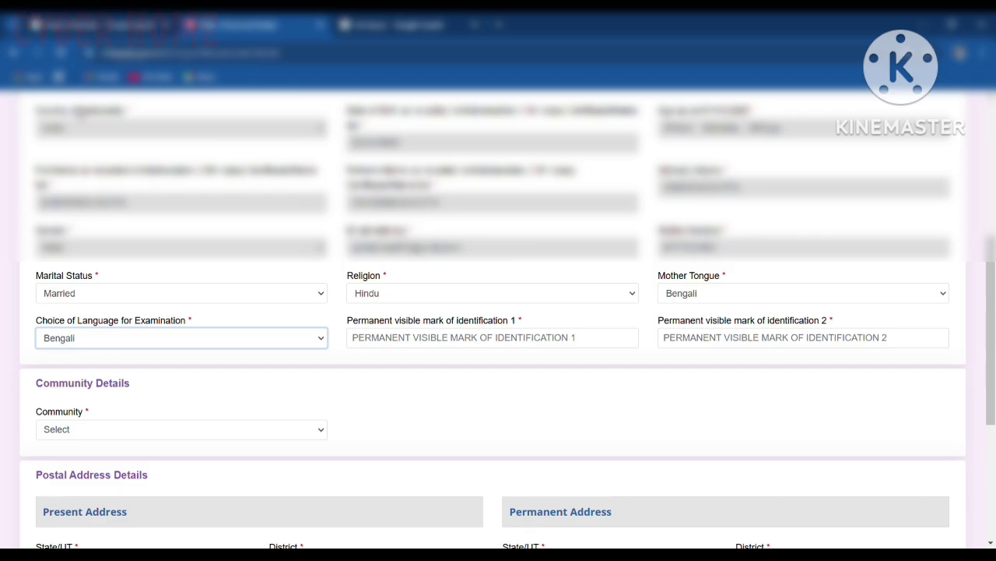
left_click(408, 348)
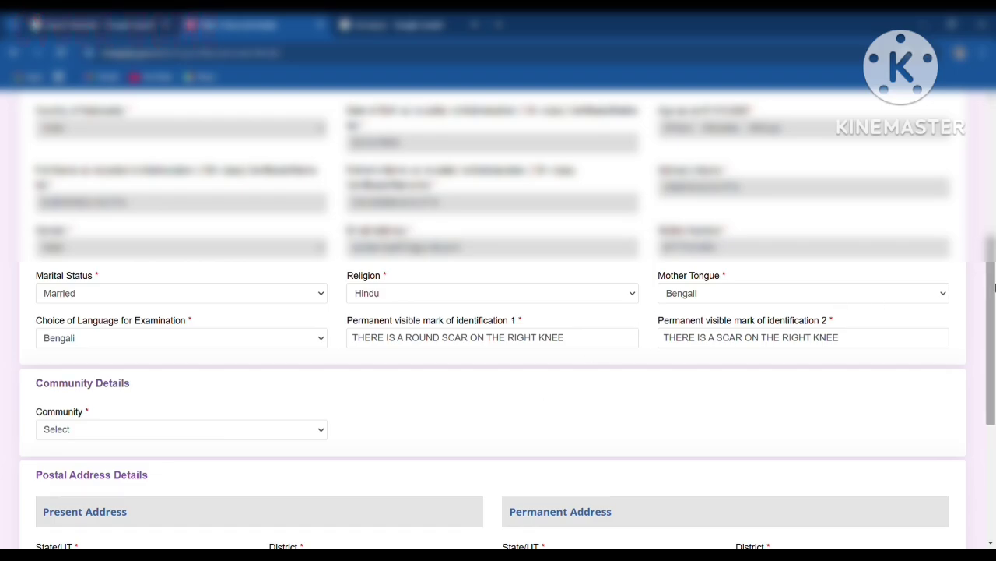
left_click_drag(993, 290, 995, 333)
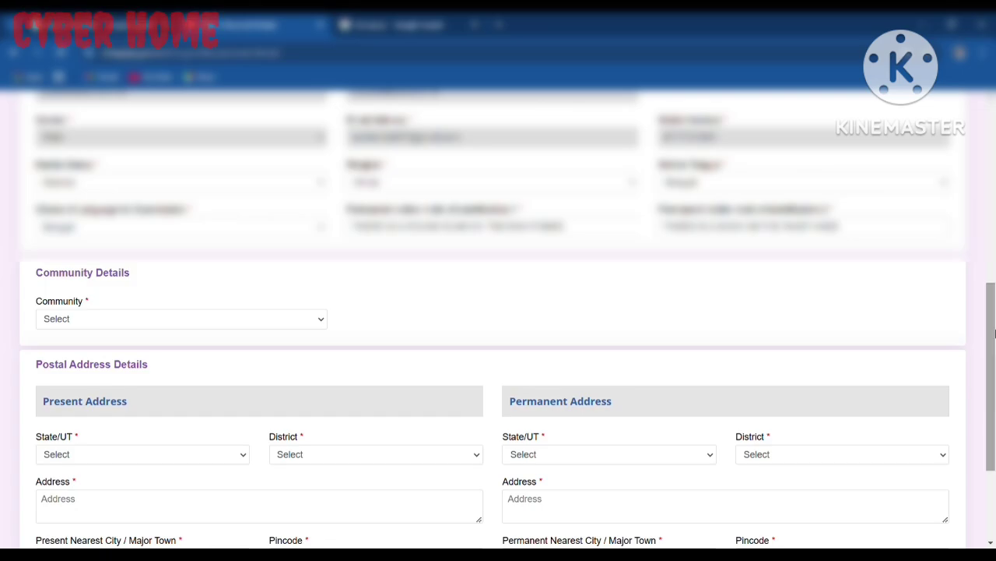
Step: Set community to UR and the present address state and district to WEST BENGAL, Bankura
left_click(88, 320)
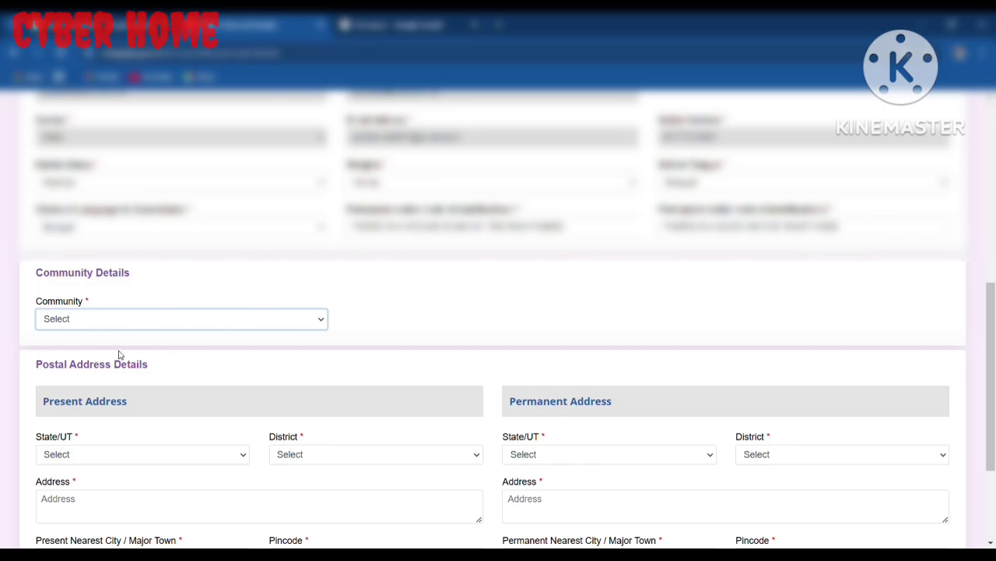
left_click(120, 351)
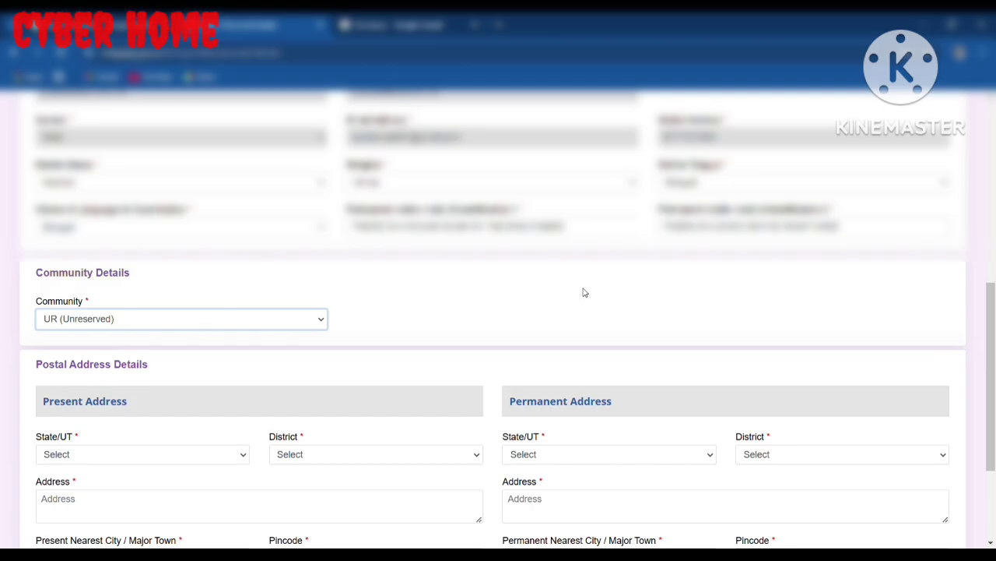
left_click_drag(993, 333, 994, 401)
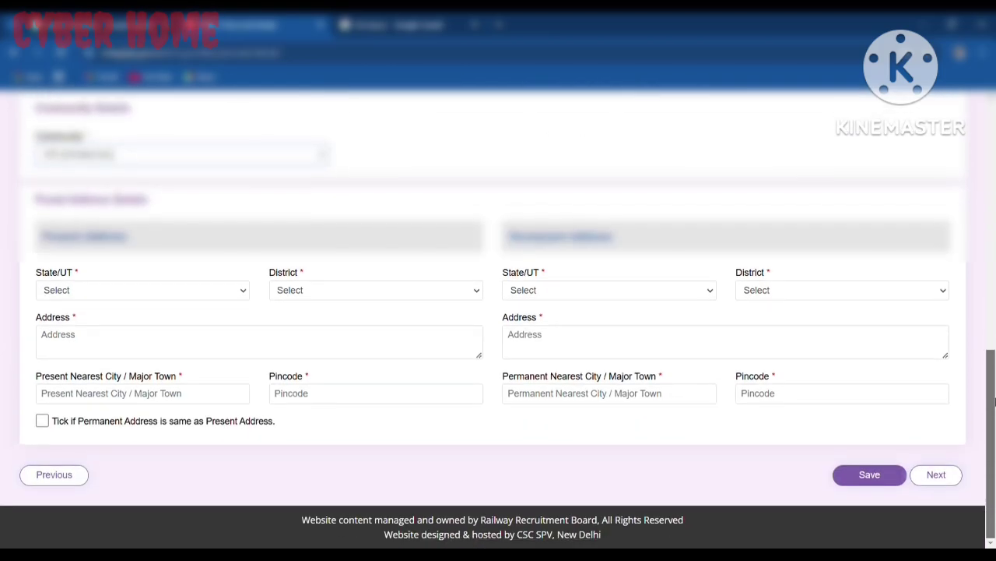
left_click(134, 293)
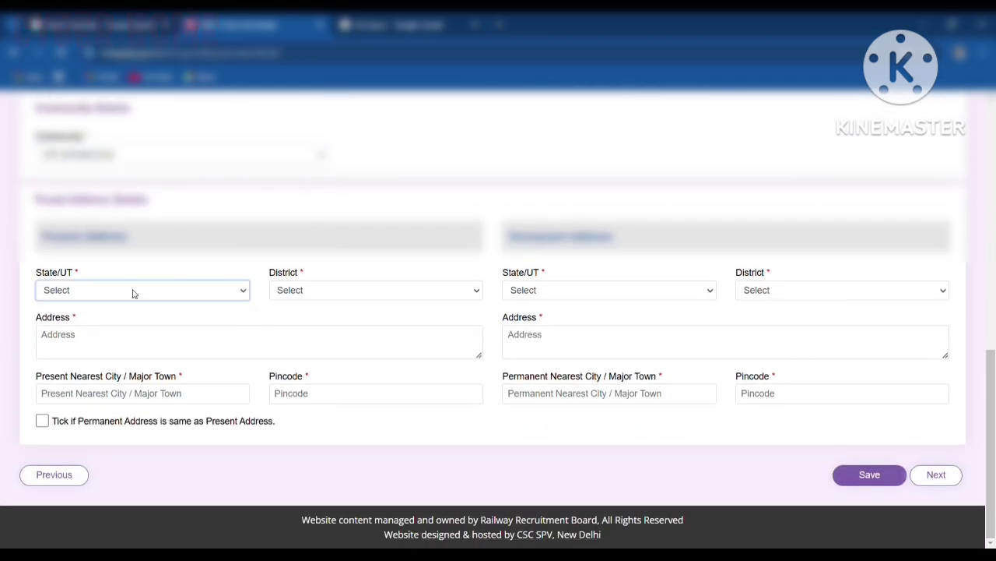
key("w")
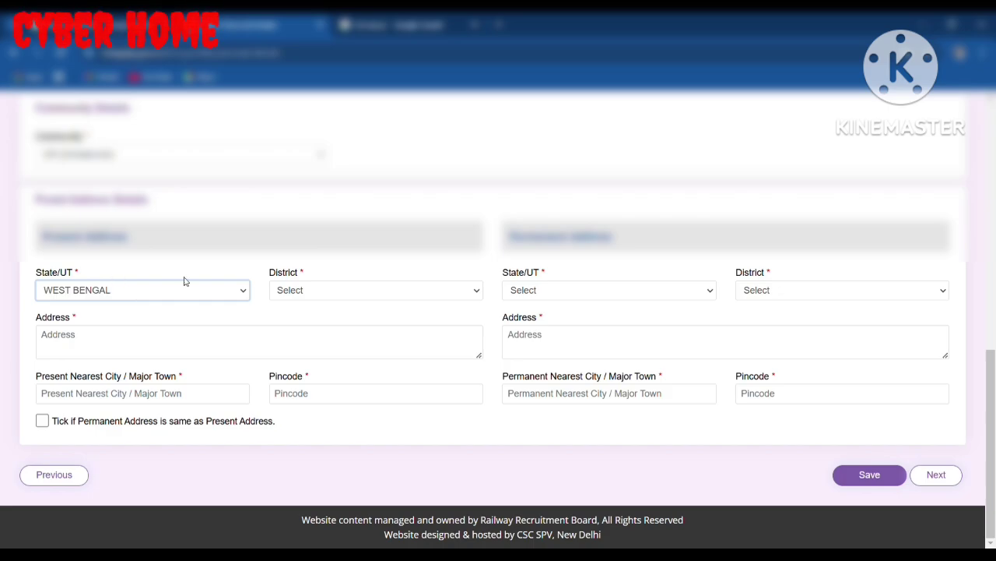
left_click(295, 291)
key("b")
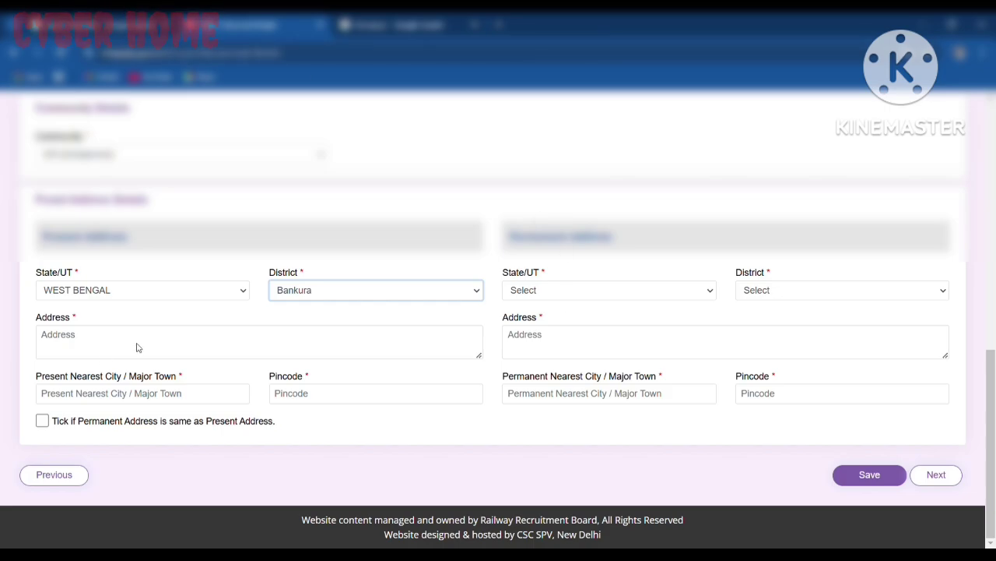
Step: Enter the Bankura present address, reuse it as permanent, save, and continue
left_click(90, 339)
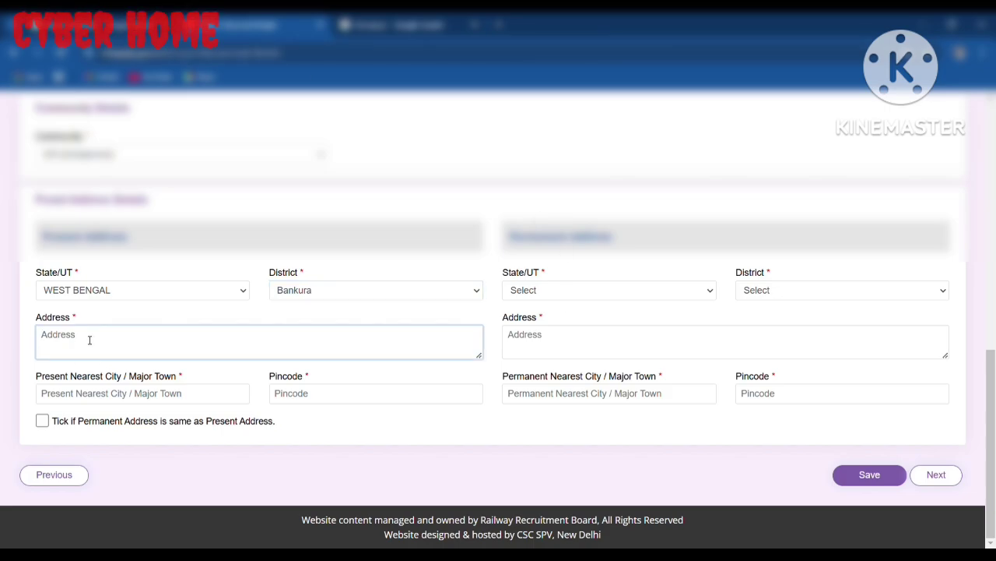
type("bankur")
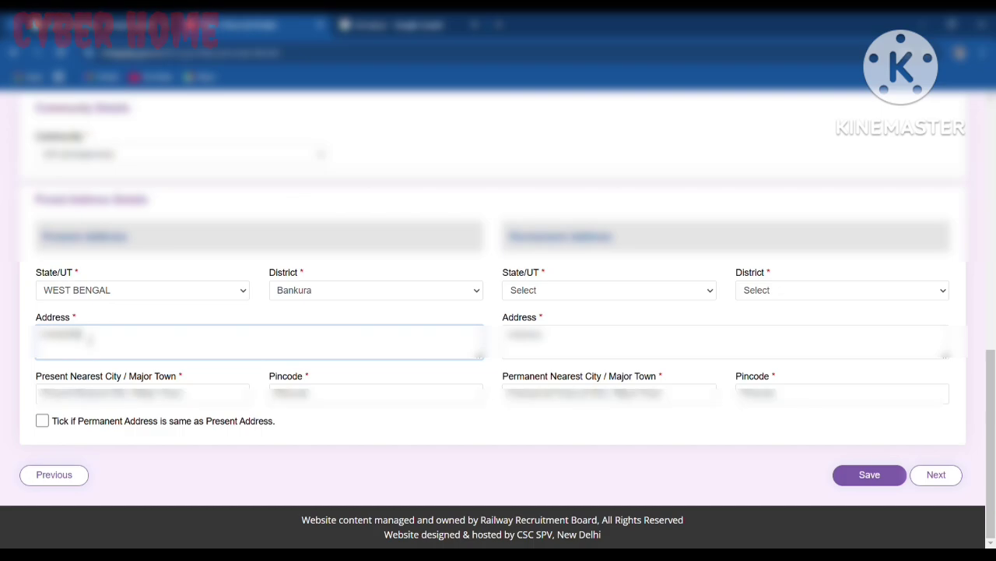
left_click(42, 421)
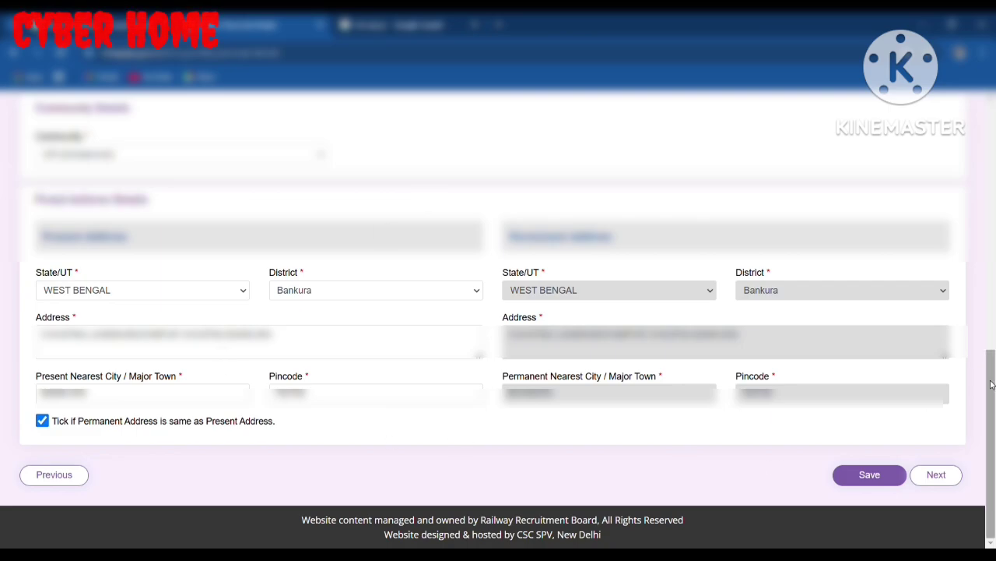
left_click_drag(994, 394, 994, 374)
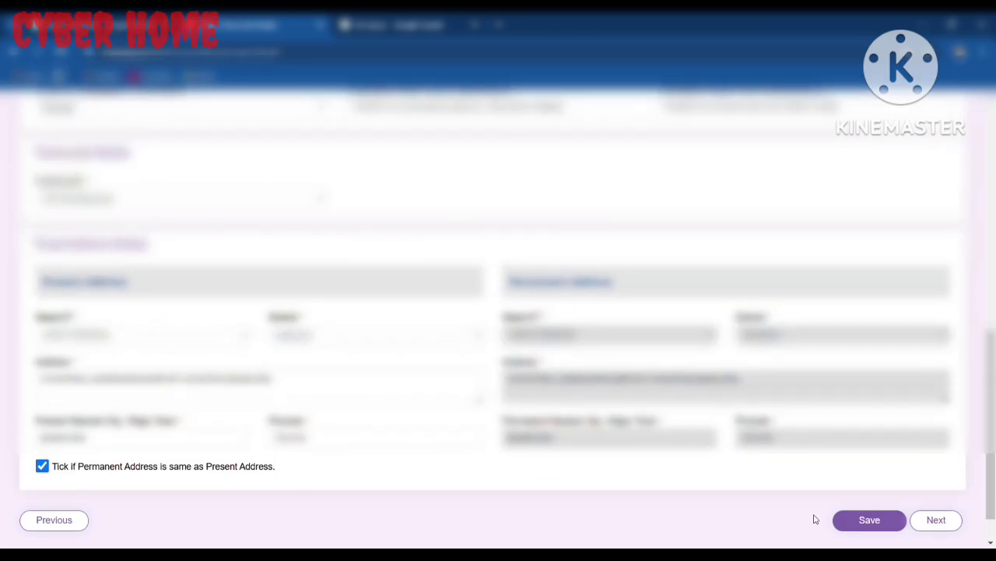
left_click(882, 524)
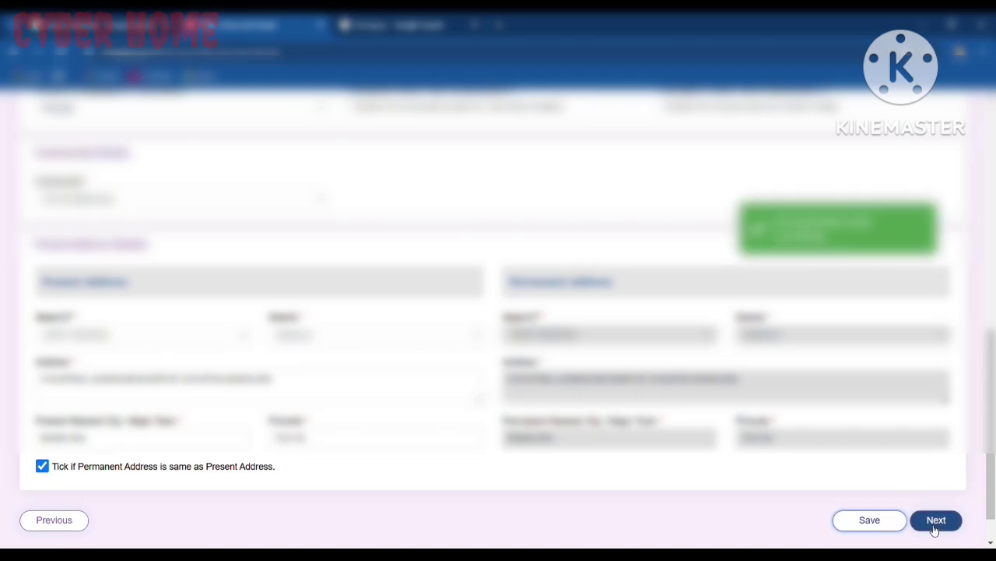
left_click(933, 528)
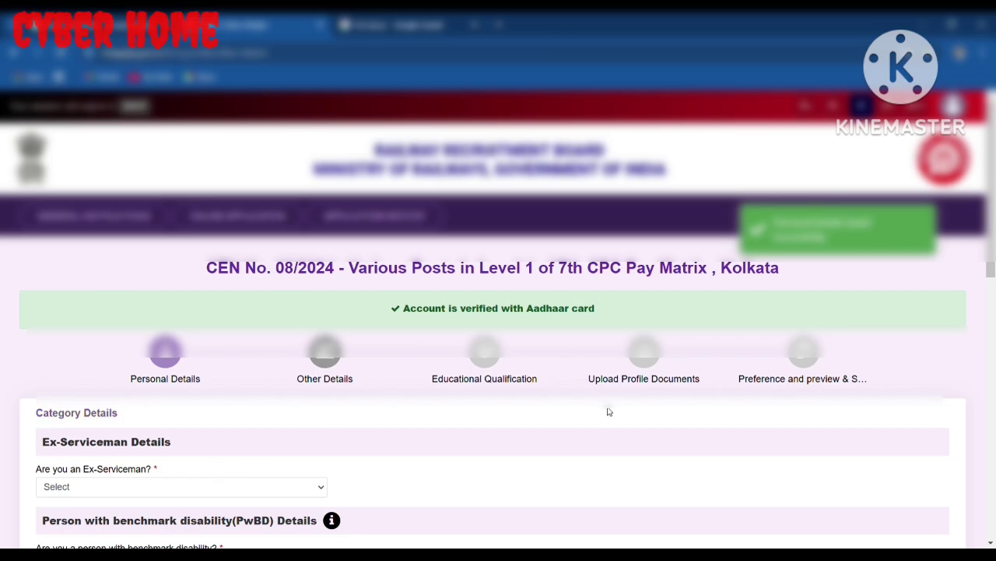
Step: Glance at the Educational Qualification step, then return to Other Details
left_click_drag(991, 228, 994, 491)
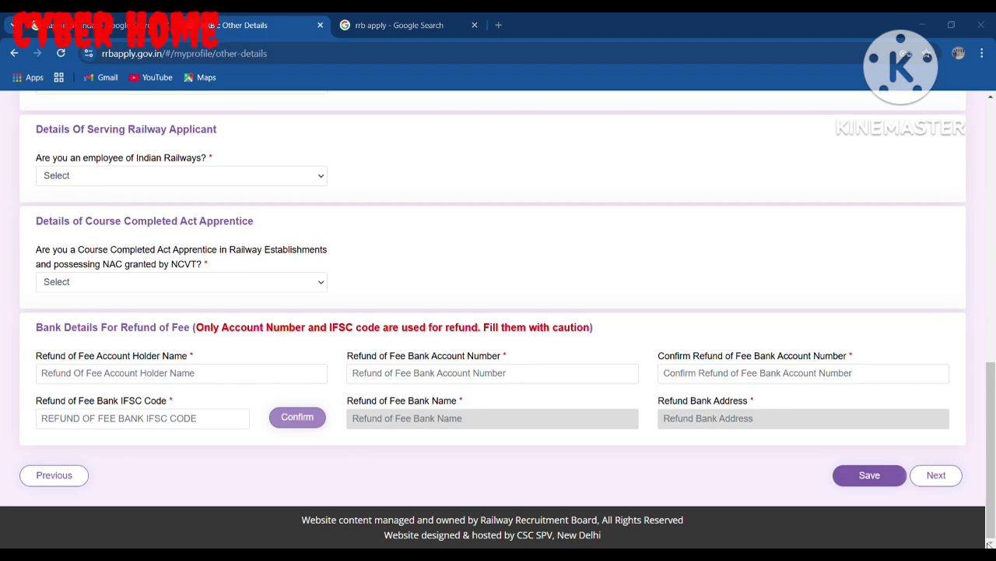
scroll(994, 333, "up", 3)
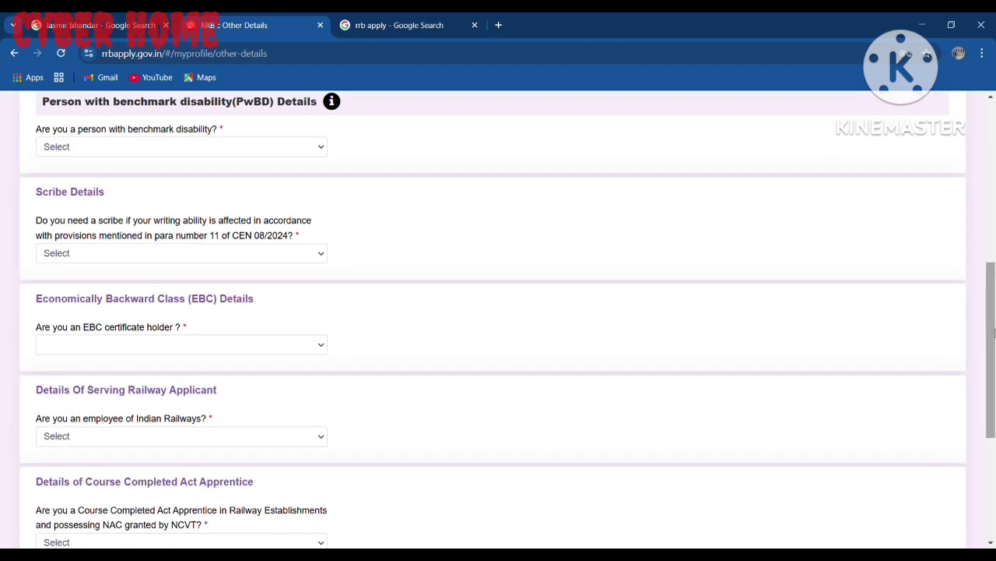
scroll(994, 333, "up", 5)
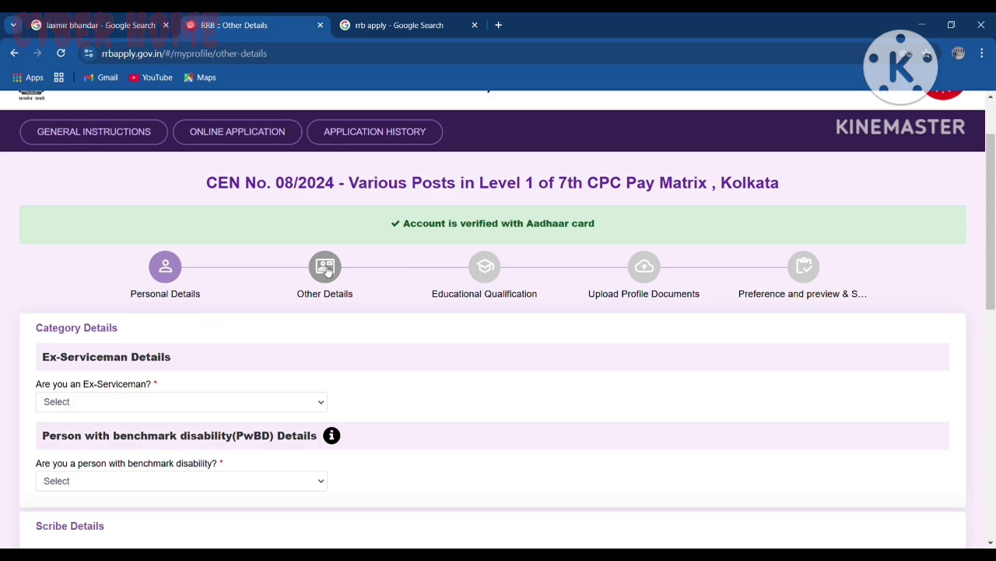
left_click(484, 268)
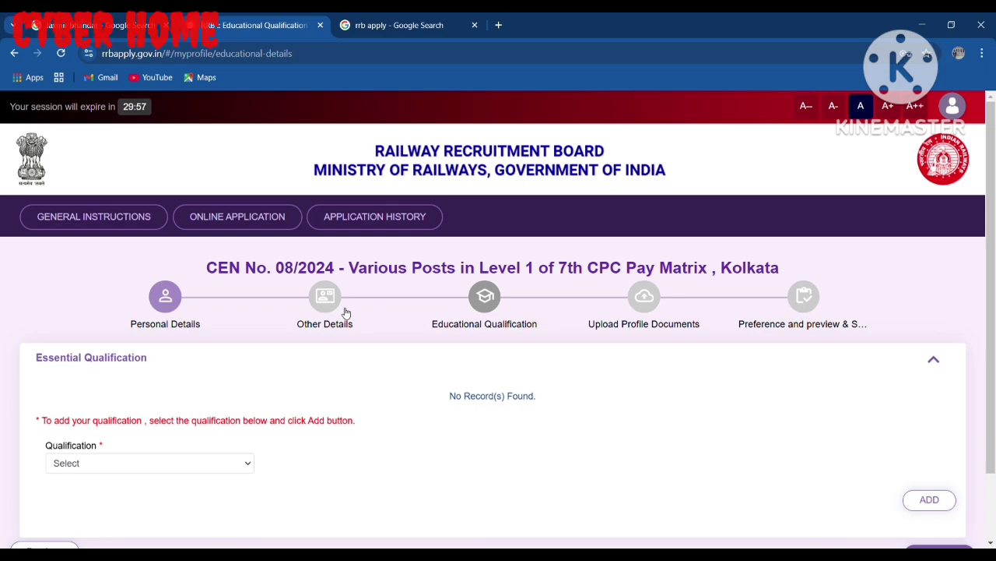
left_click(346, 312)
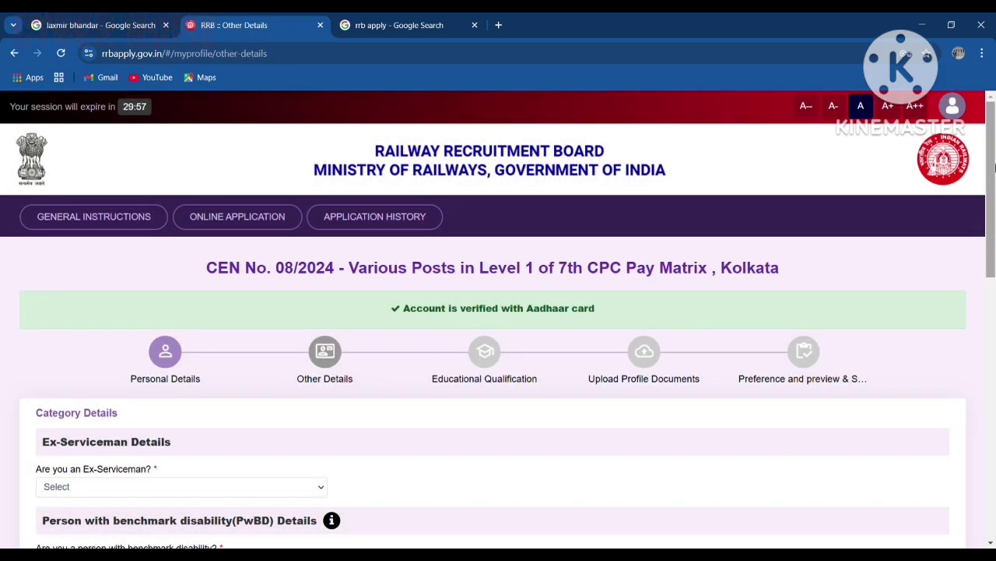
Step: Answer No to the ex-serviceman, benchmark disability and scribe questions
scroll(287, 303, "down", 3)
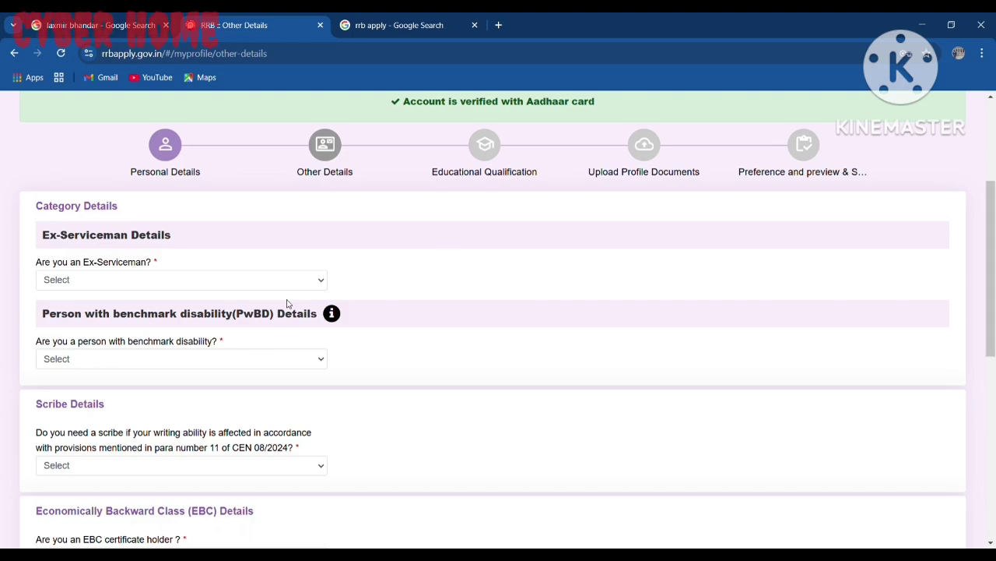
left_click(92, 287)
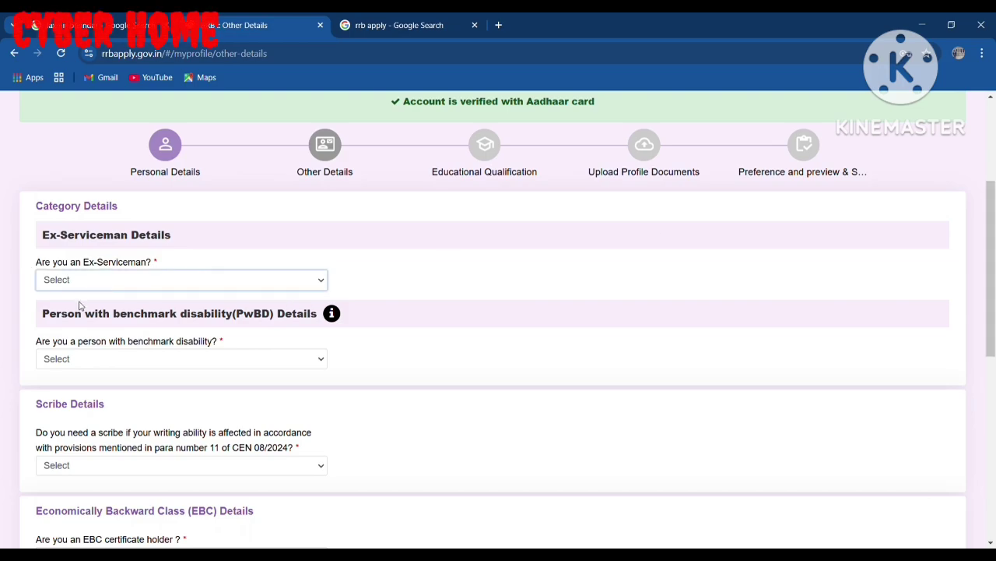
left_click(69, 336)
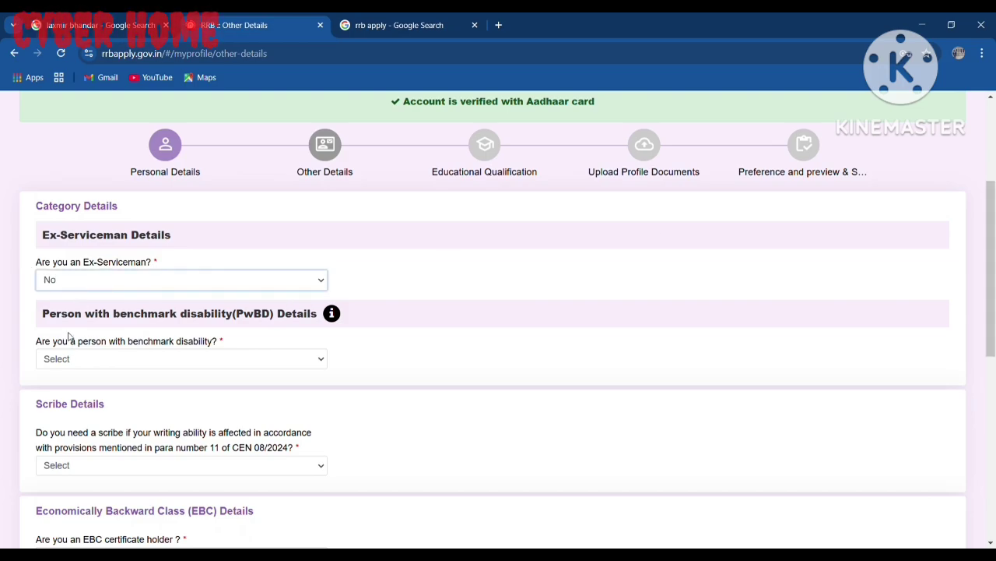
left_click(111, 363)
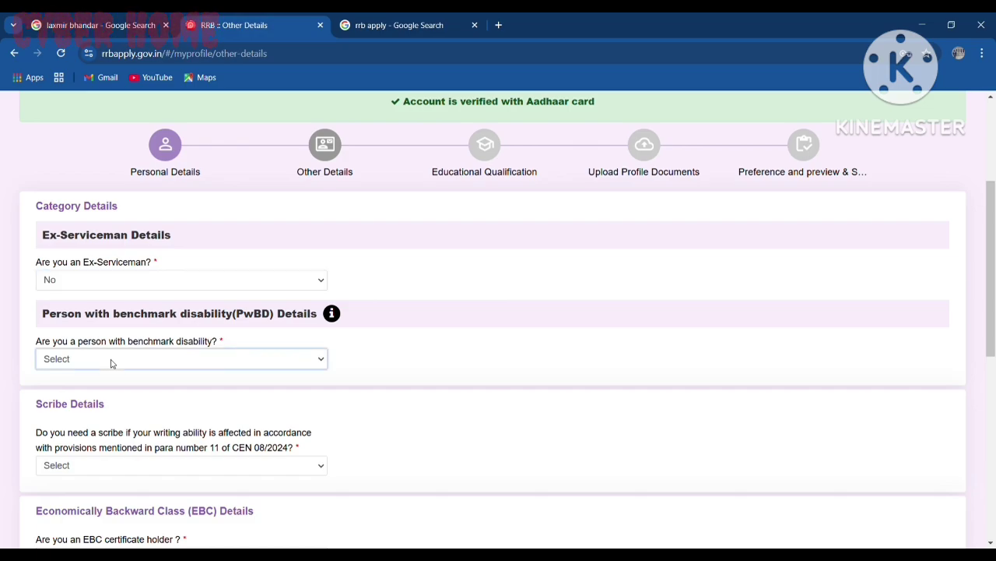
left_click(80, 409)
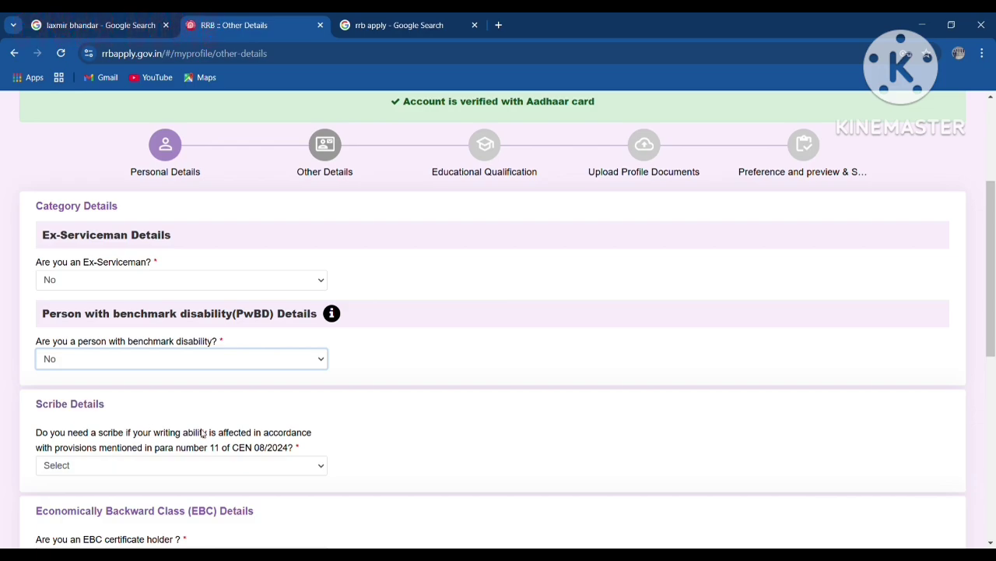
left_click_drag(993, 283, 993, 335)
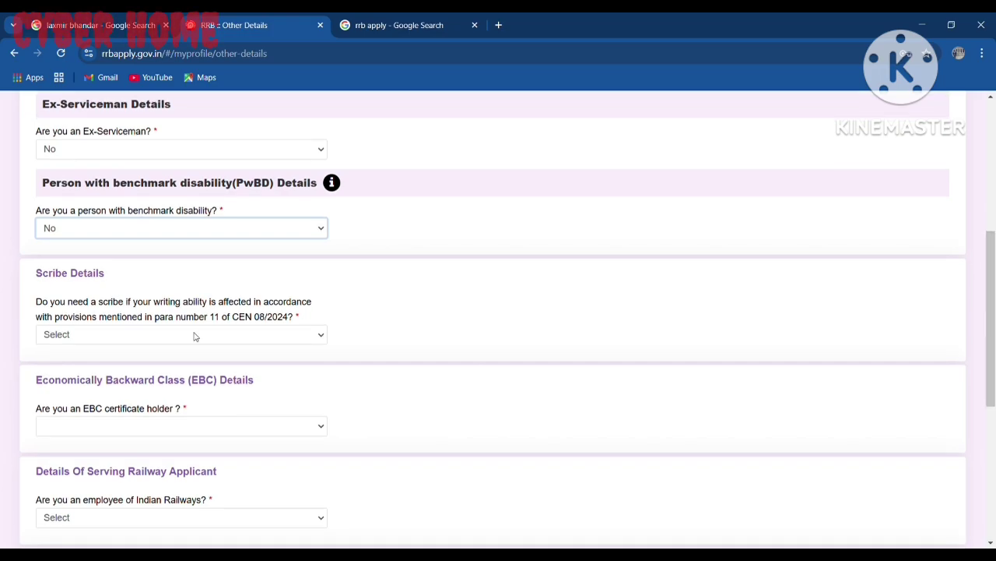
left_click(72, 342)
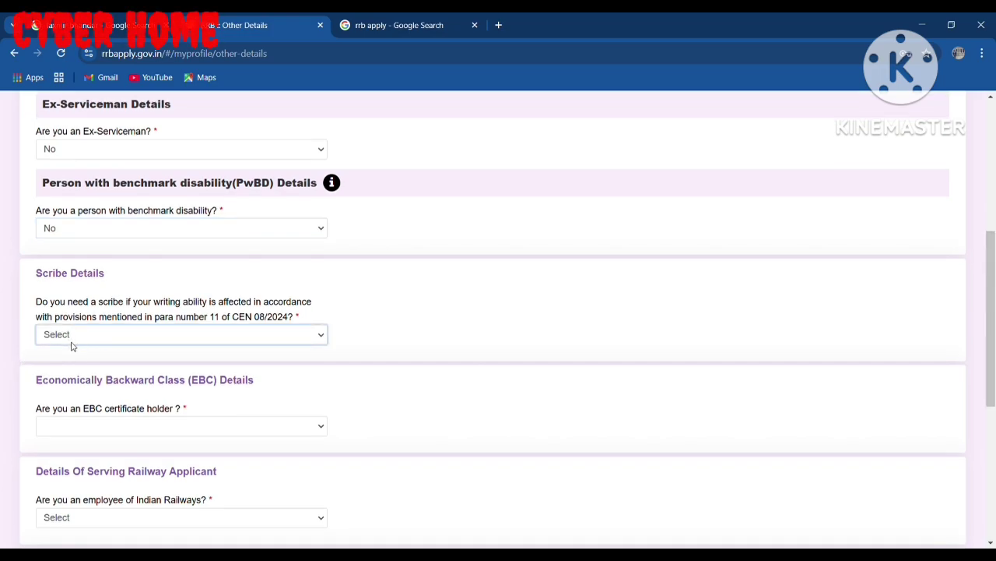
left_click(70, 386)
Step: Answer No to EBC and railway employee, and set current department to Not Applicable
left_click(106, 430)
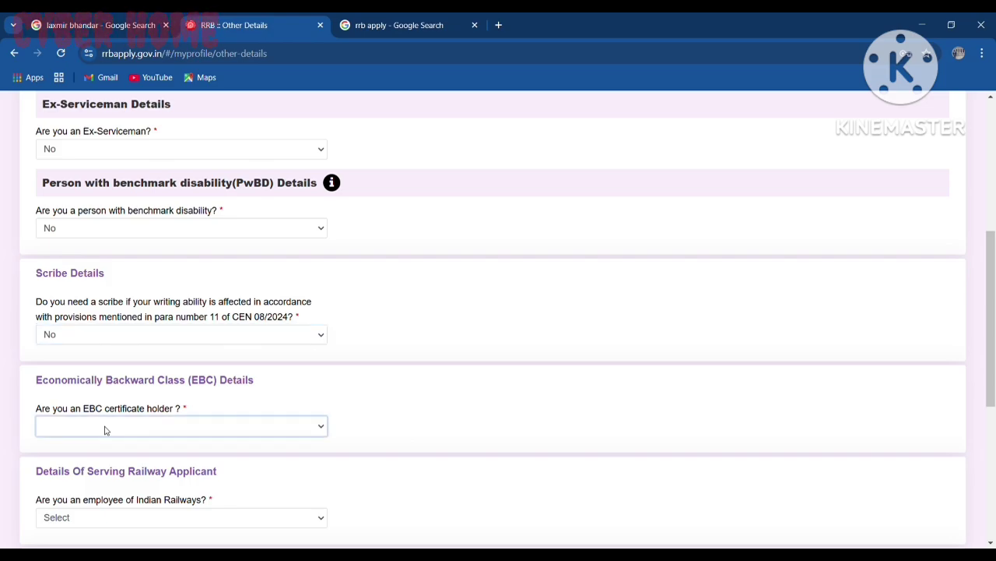
left_click(85, 478)
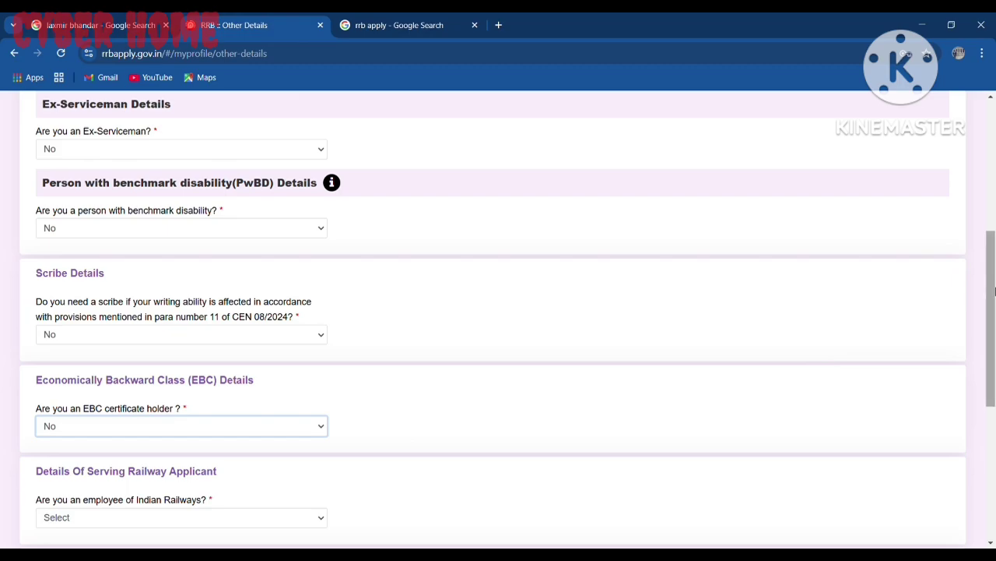
left_click_drag(992, 302, 994, 366)
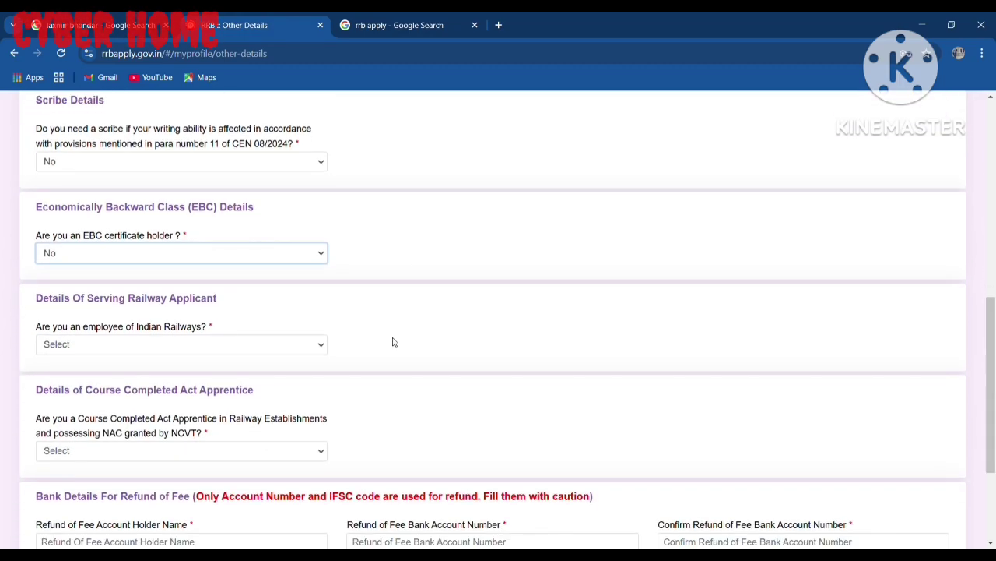
left_click(141, 347)
left_click(74, 399)
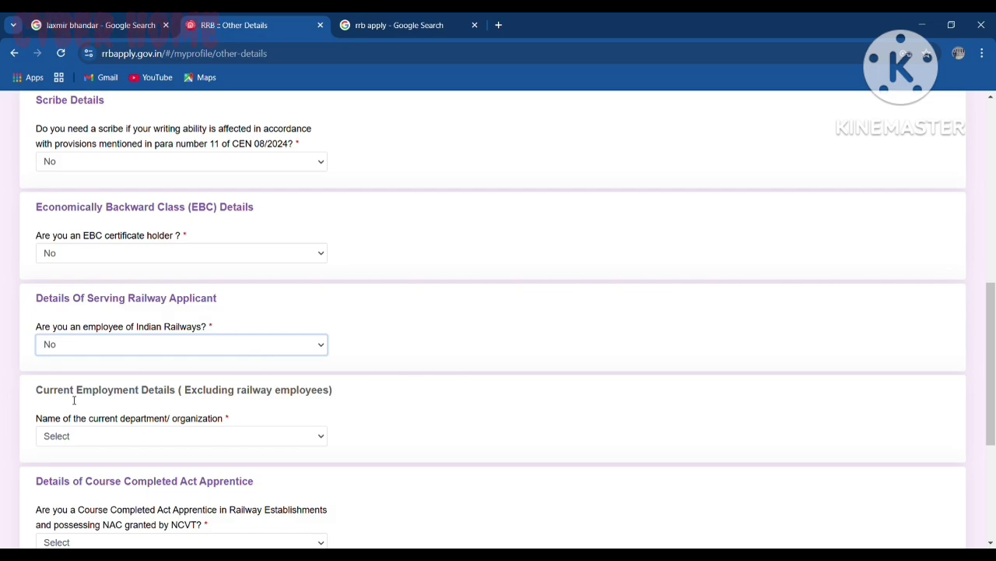
left_click(87, 444)
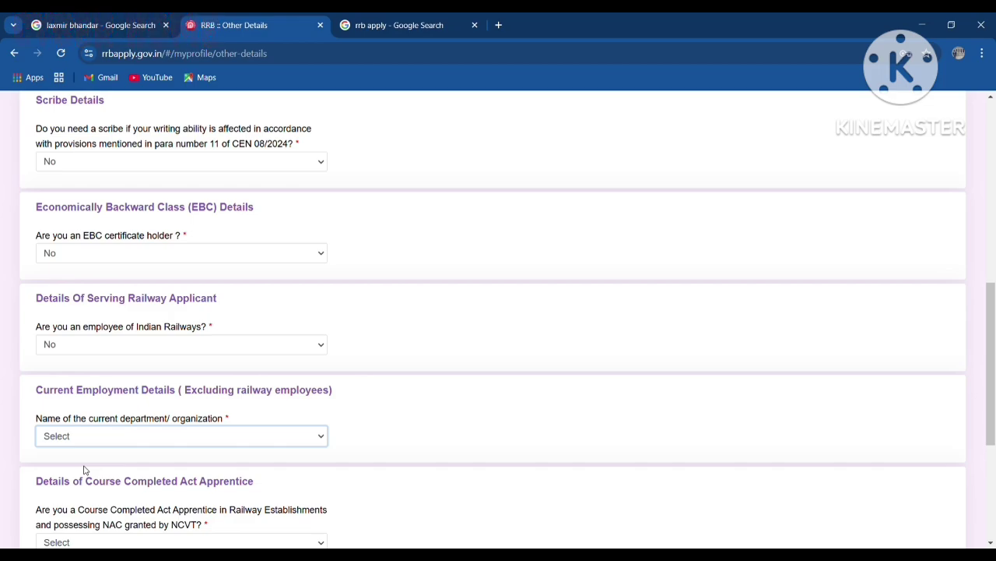
left_click(85, 469)
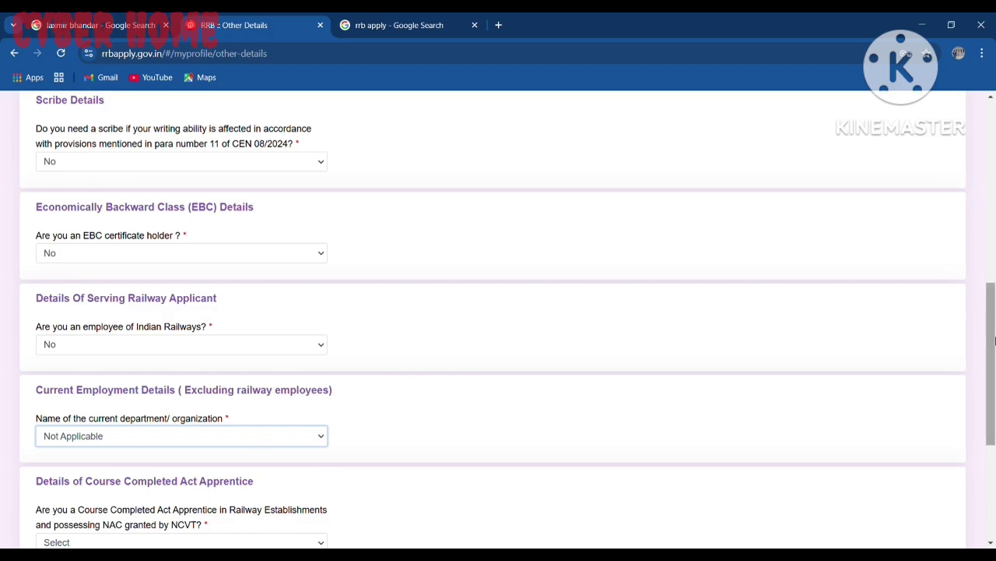
left_click_drag(992, 371, 993, 463)
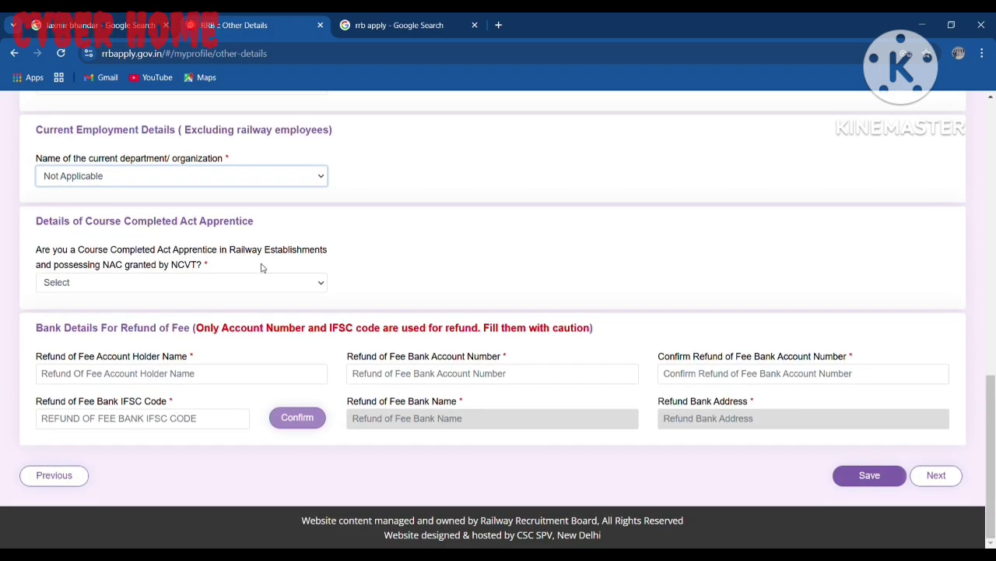
Step: Answer No to apprentice, enter the refund account holder's name and account number, and save
left_click(162, 289)
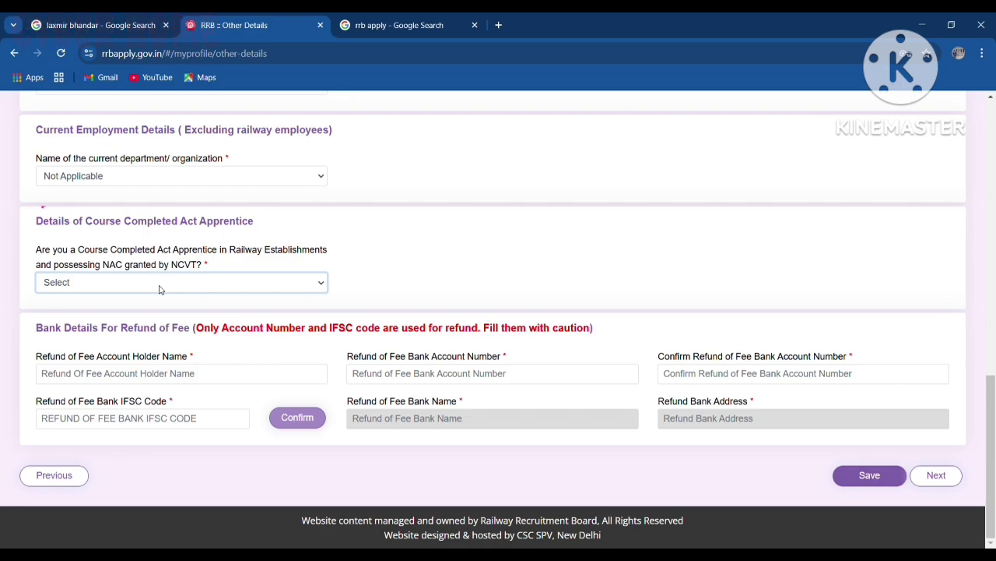
key("n")
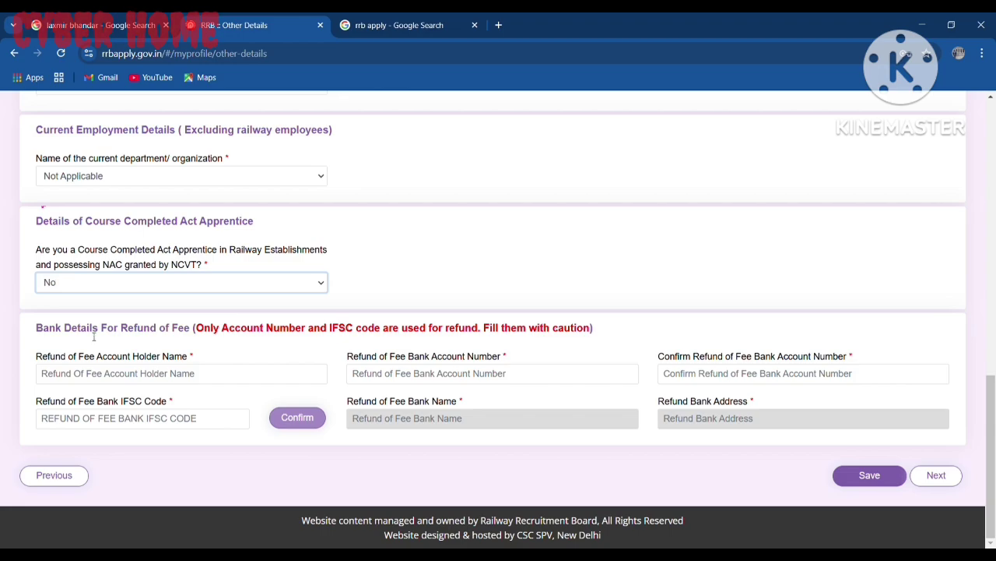
left_click(141, 369)
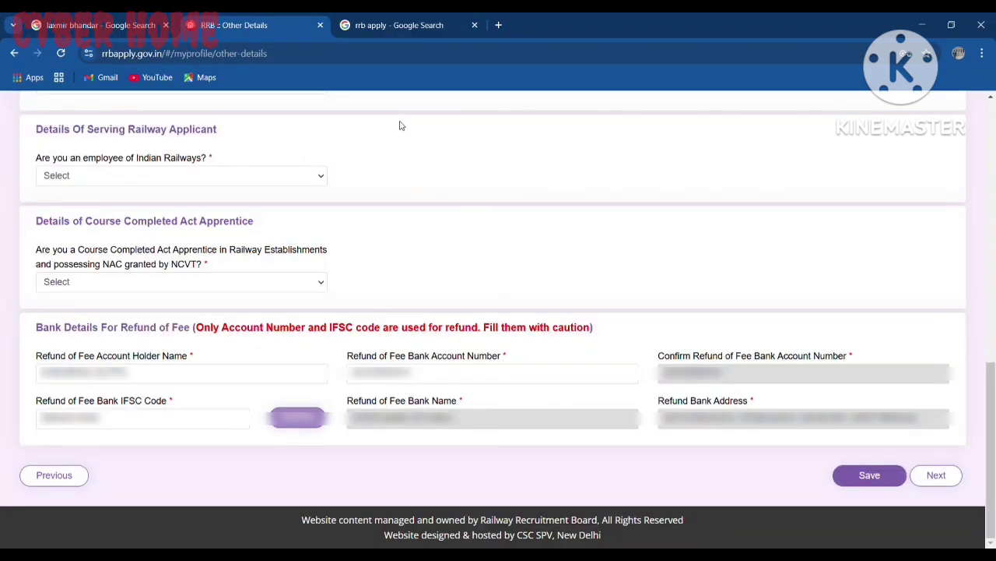
left_click(868, 474)
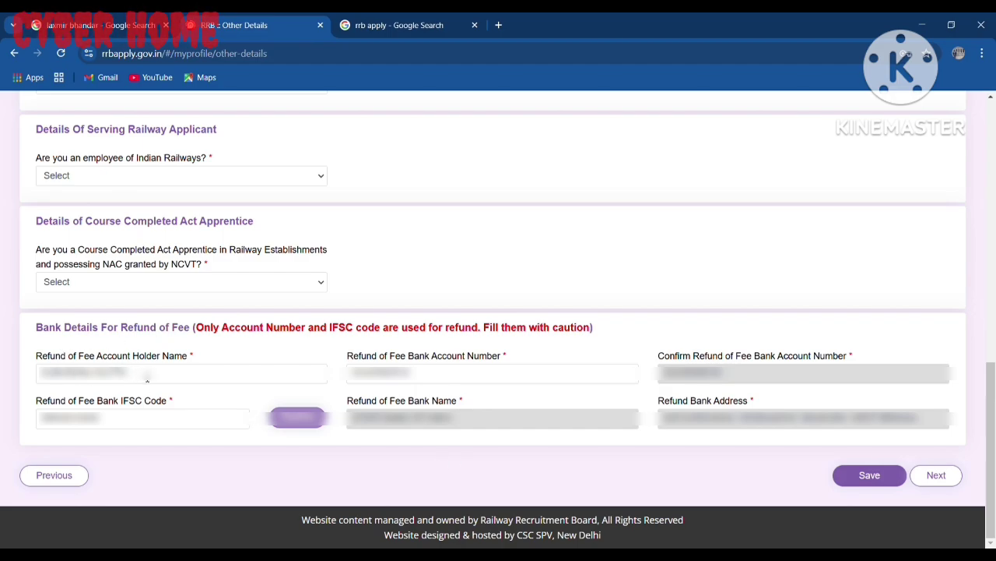
left_click(148, 377)
left_click(475, 381)
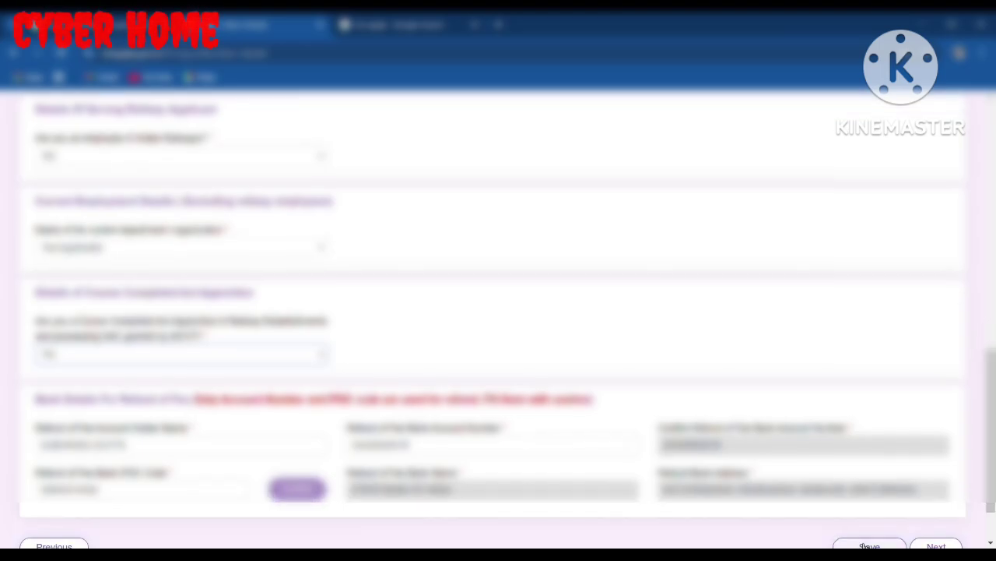
left_click(870, 545)
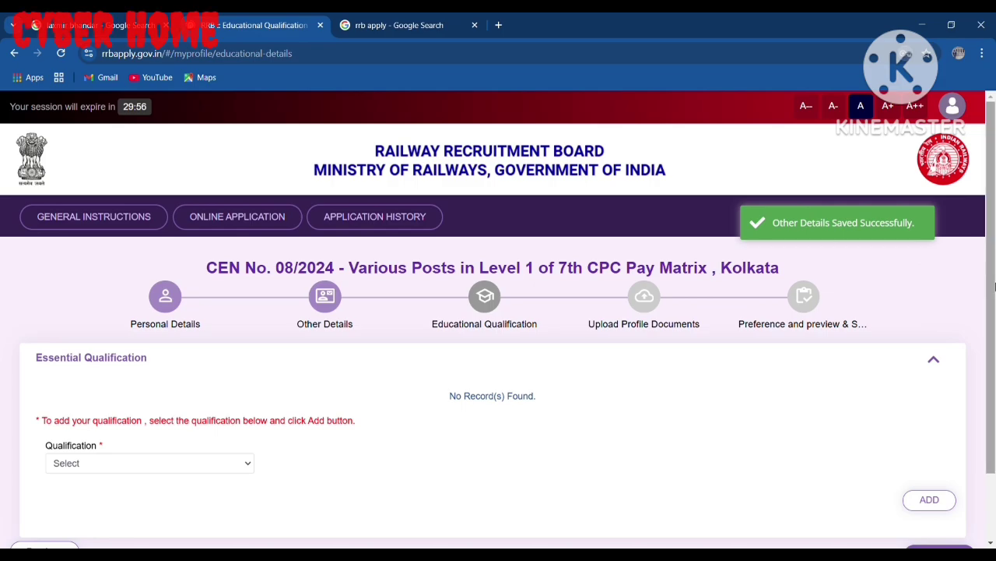
Step: Add a Matriculation/SSLC qualification in WEST BENGAL, Bankura, typing board WBBSE
scroll(879, 327, "down", 1)
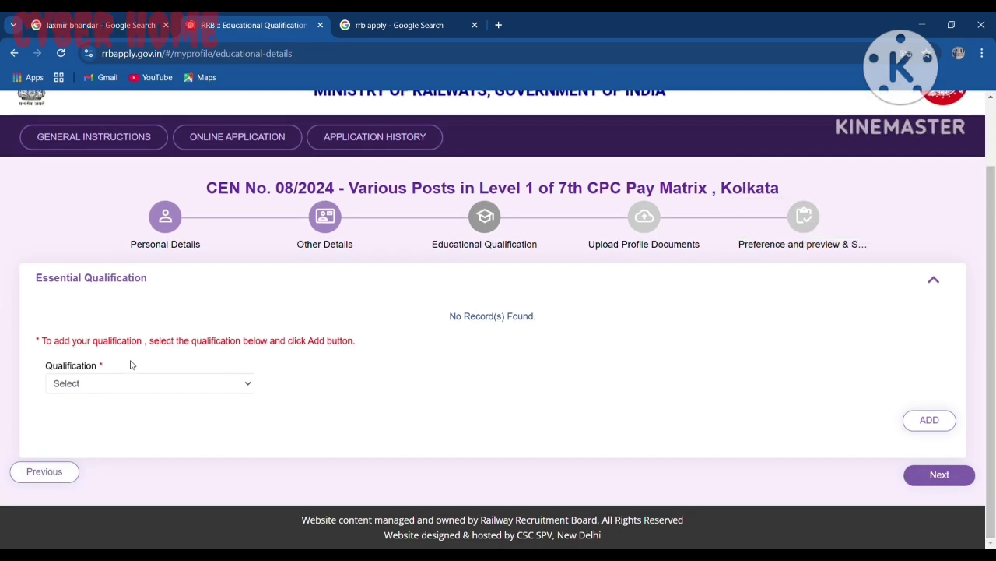
left_click(127, 384)
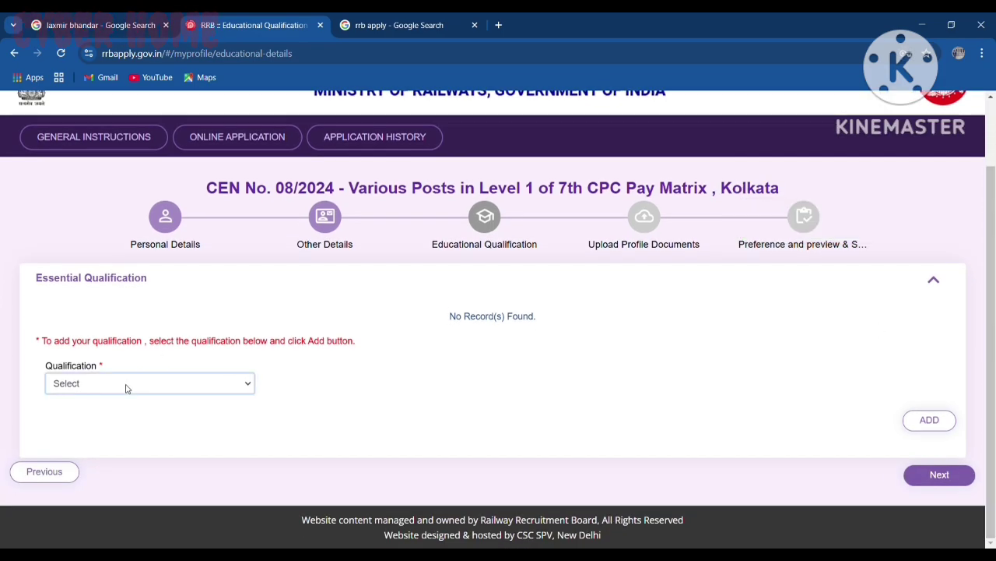
left_click(128, 438)
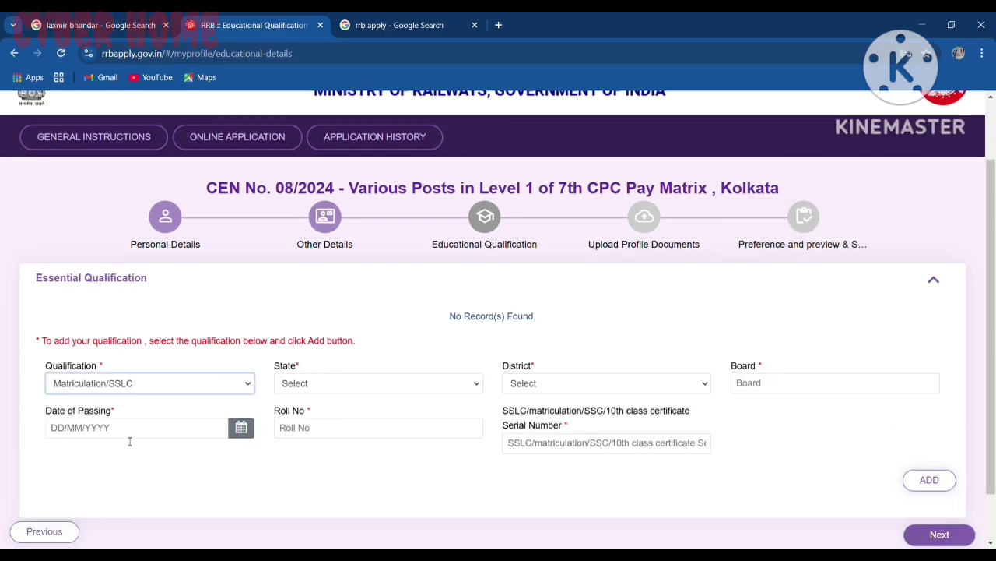
left_click(316, 383)
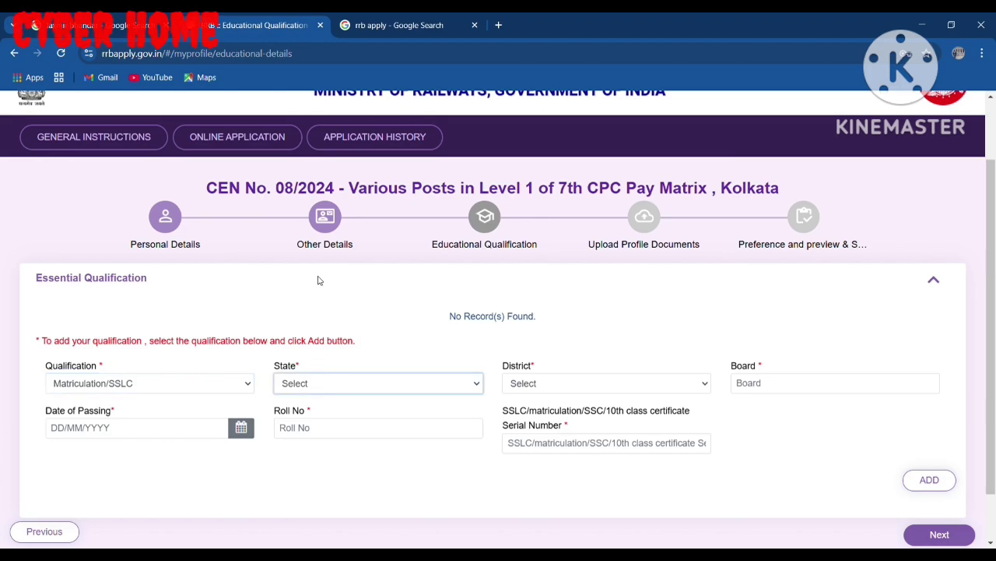
key("w")
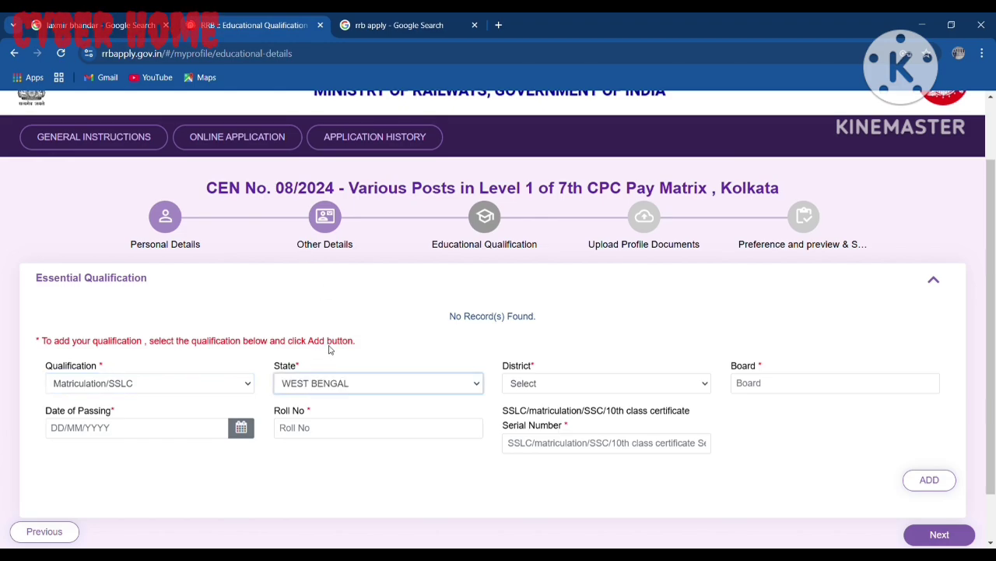
left_click(521, 383)
key("b")
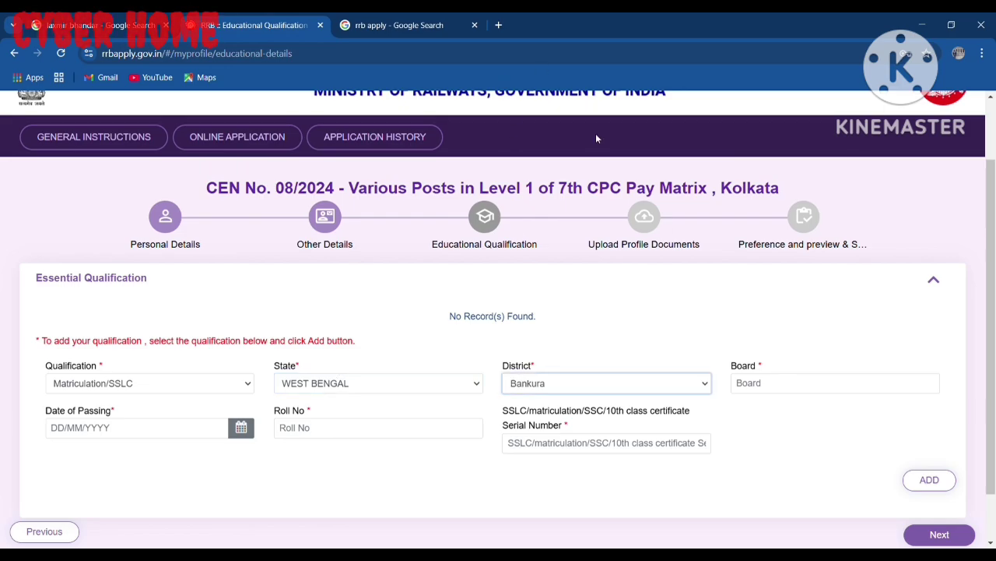
left_click(797, 391)
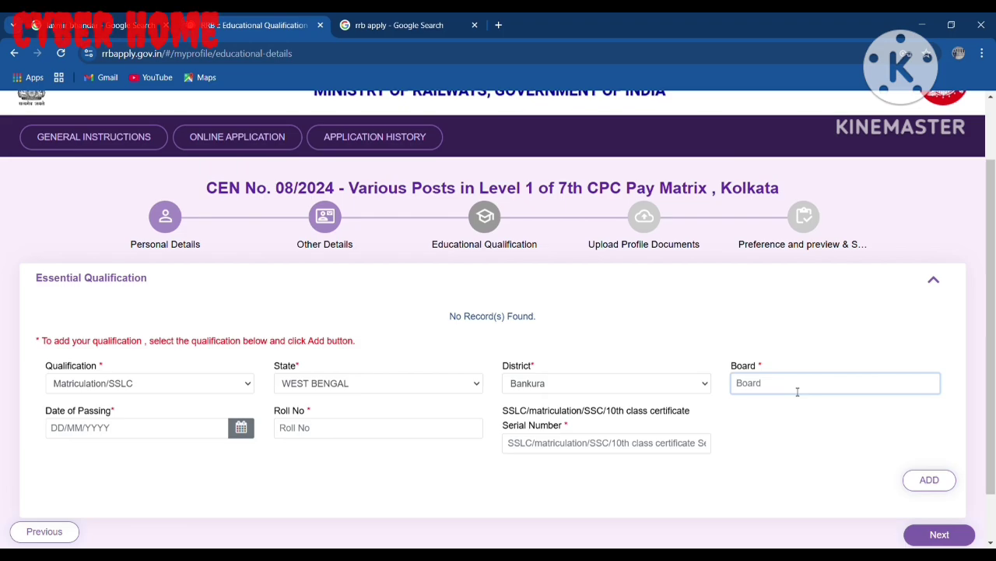
type("WBBSE")
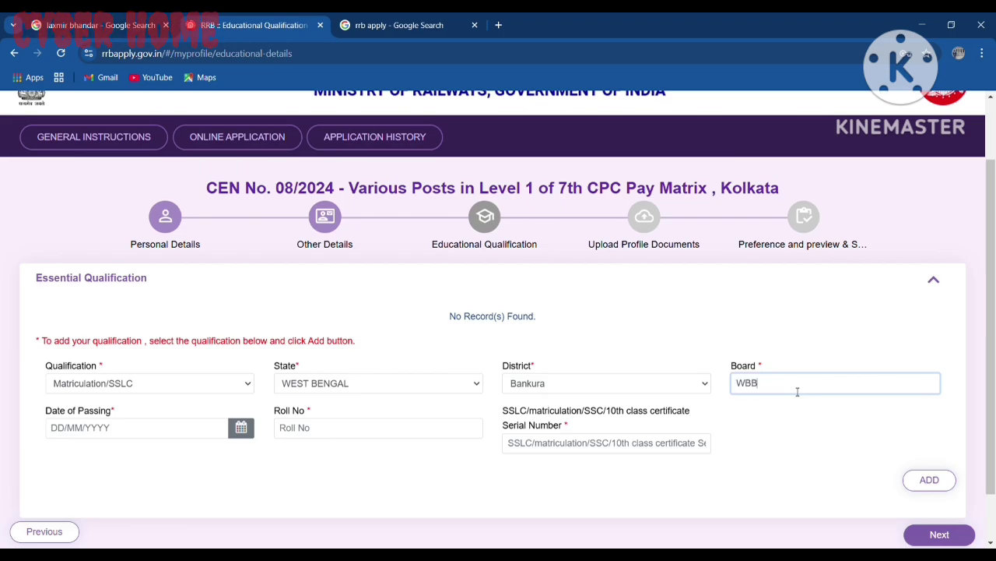